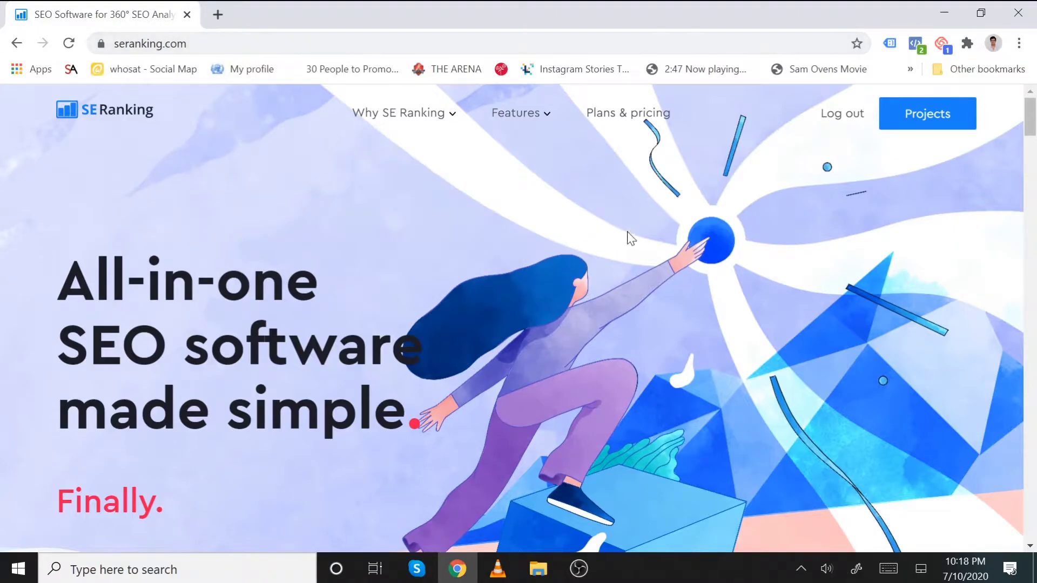
- Open the projects dashboard listing five active websites with 94 tracked keywords
click(921, 115)
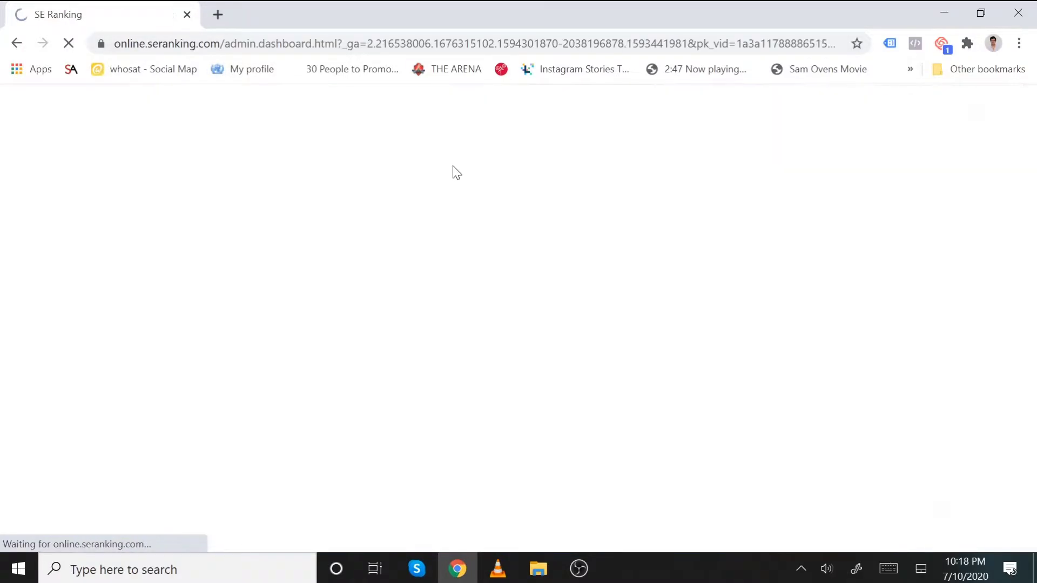
scroll(156, 270, down, 1)
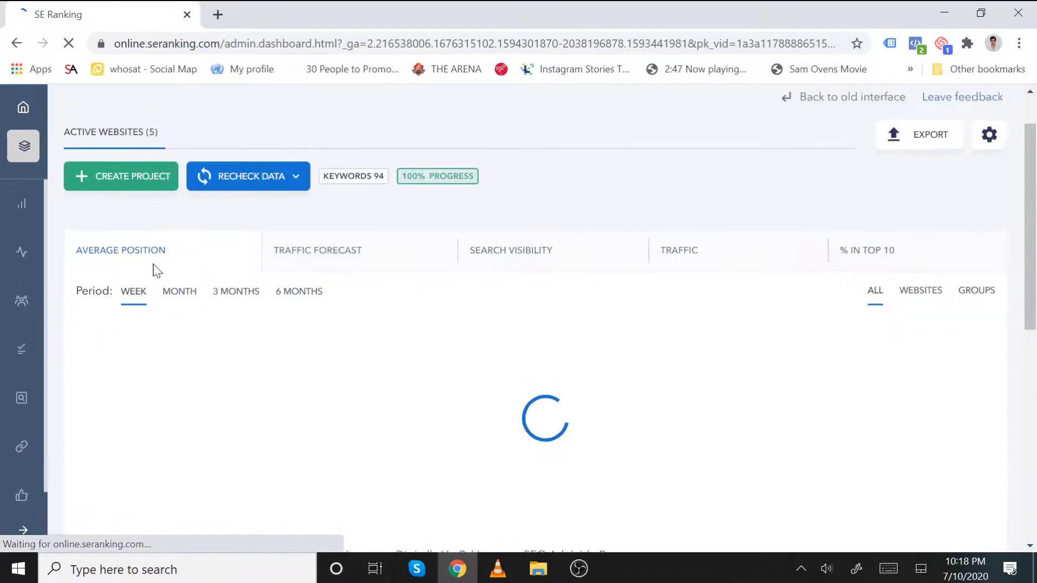
scroll(157, 270, up, 1)
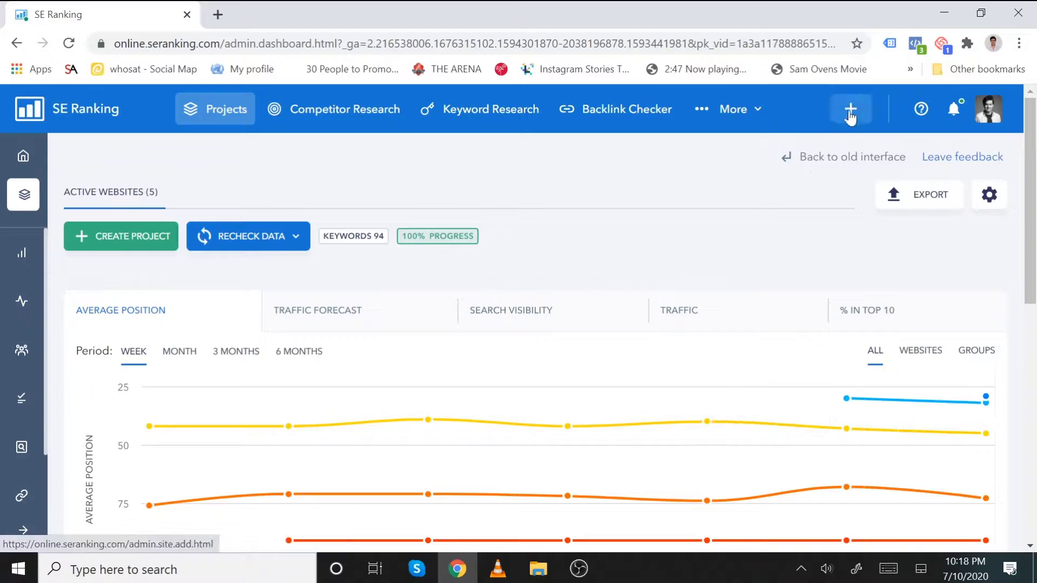
- Add a new project with URL webdesignpros.com.au and edit its name to 'Web Design Pros'
click(850, 114)
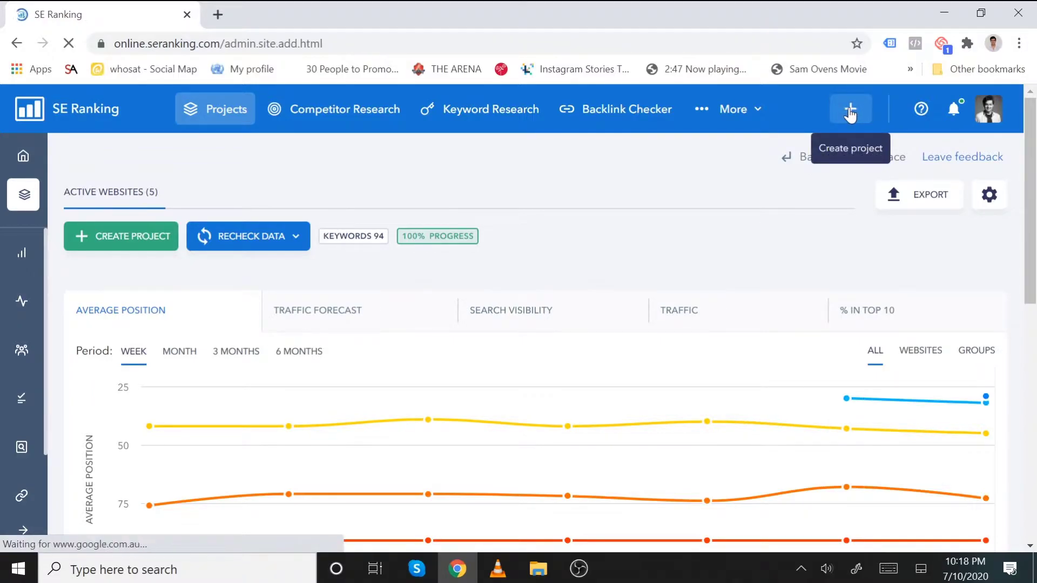
text(we)
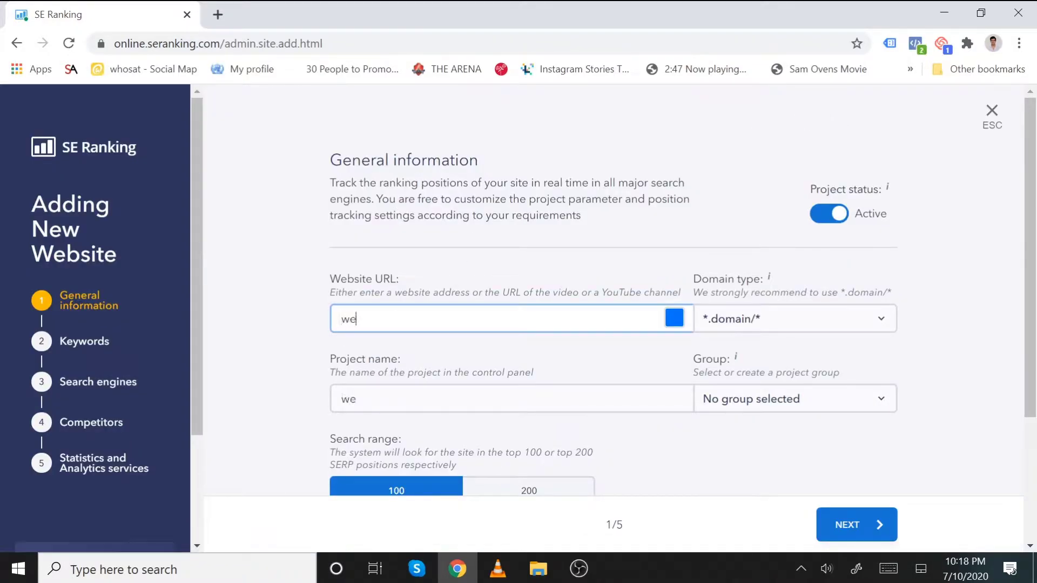
text(bdesignpros.com.au)
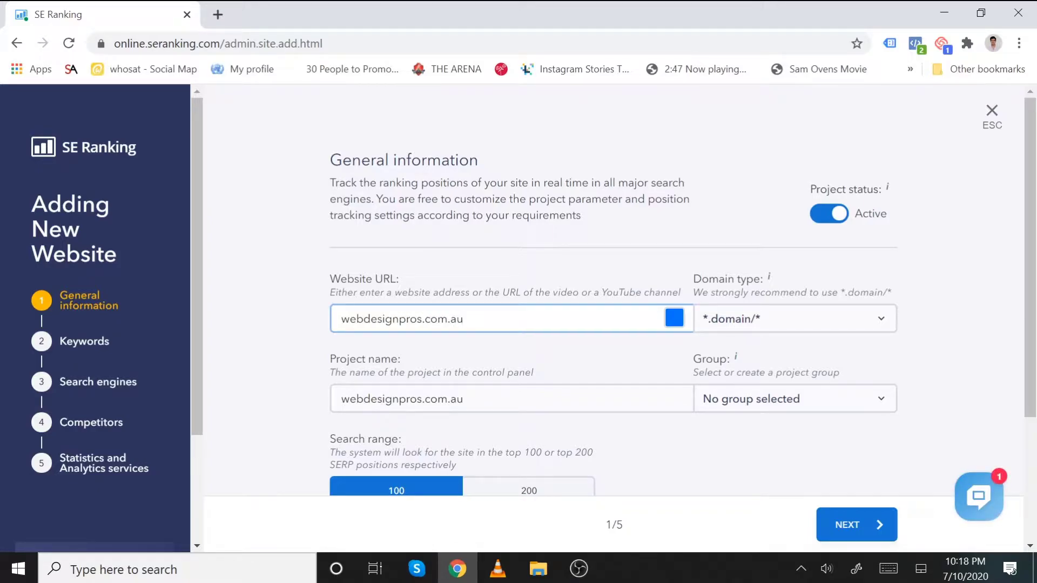
drag(462, 399, 417, 399)
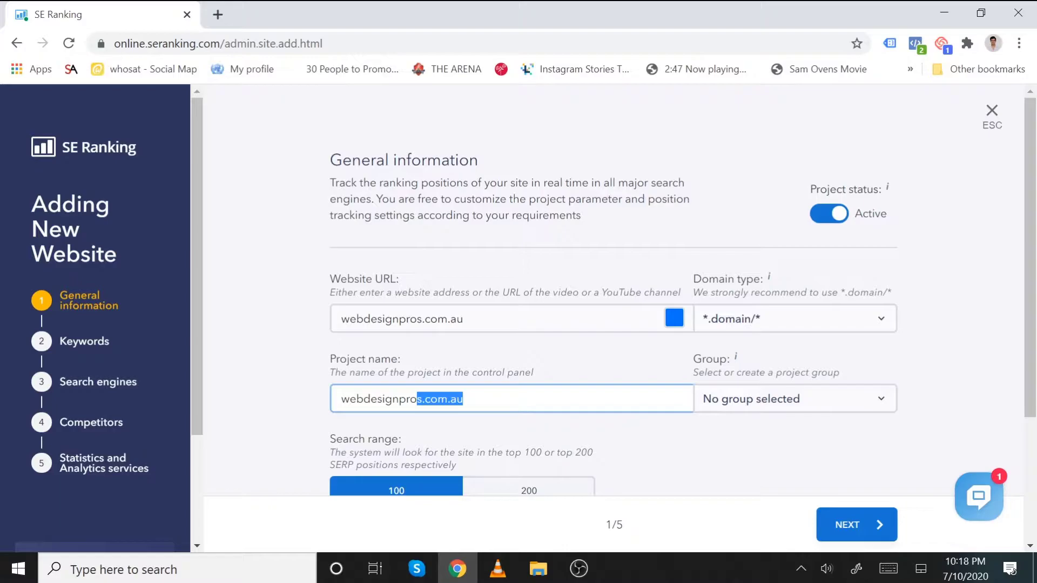
key(BackSpace)
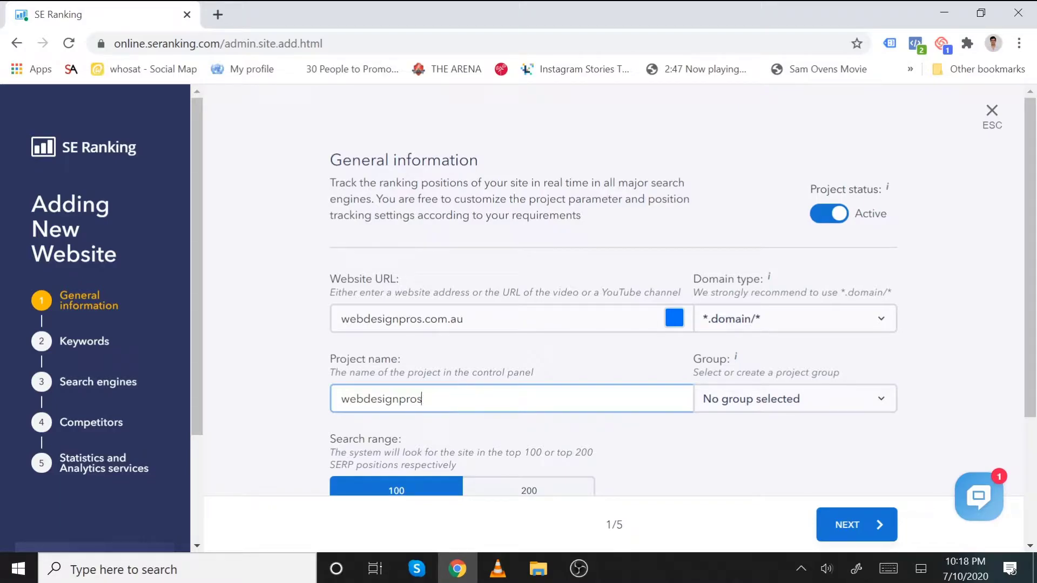
click(400, 399)
key(Left)
key(BackSpace)
text(D)
key(BackSpace)
text(W)
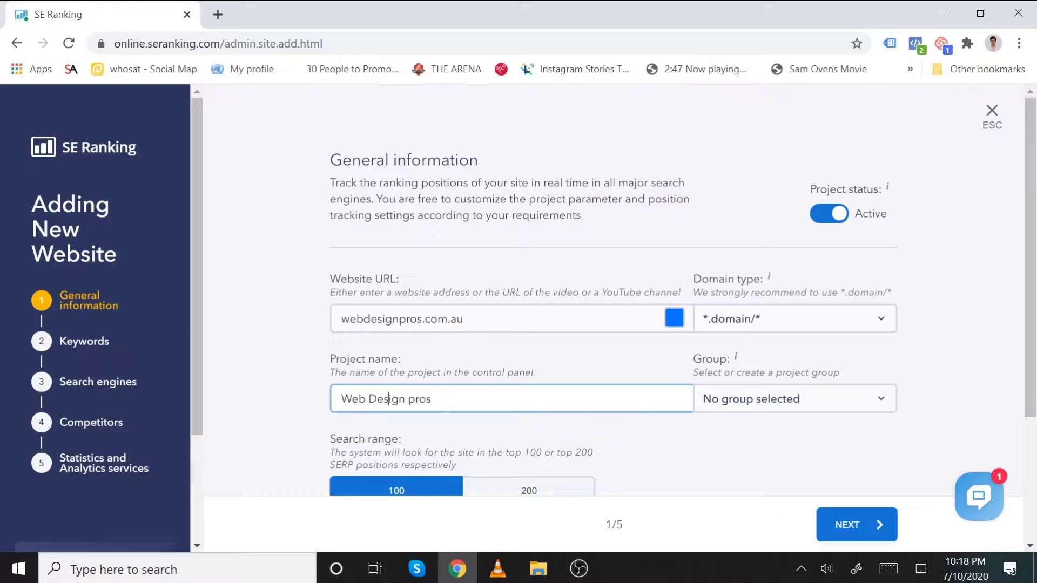
key(BackSpace)
- Submit the general information to move on to the keywords step
scroll(541, 411, down, 3)
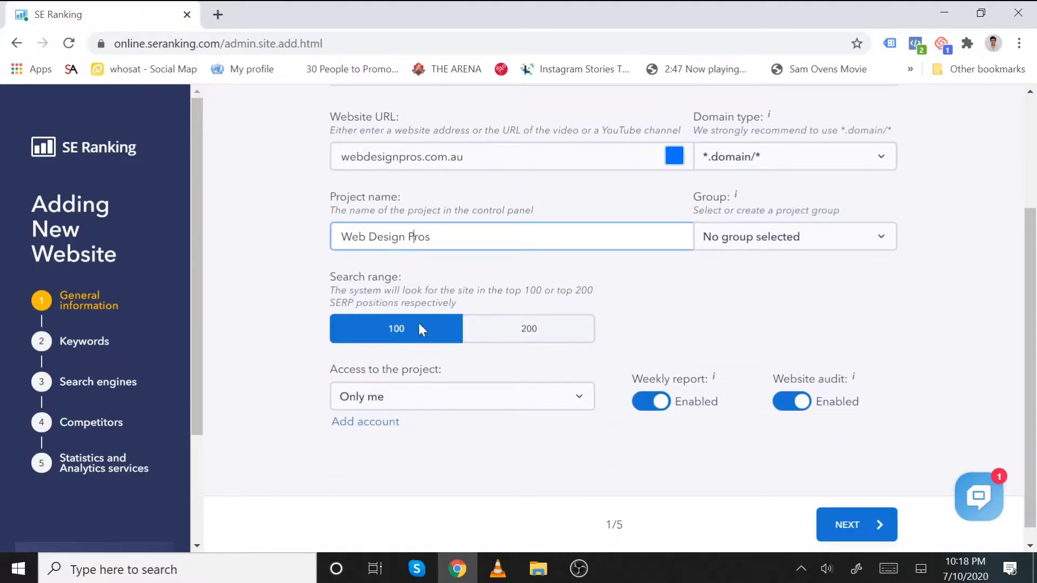
scroll(648, 432, down, 1)
click(871, 532)
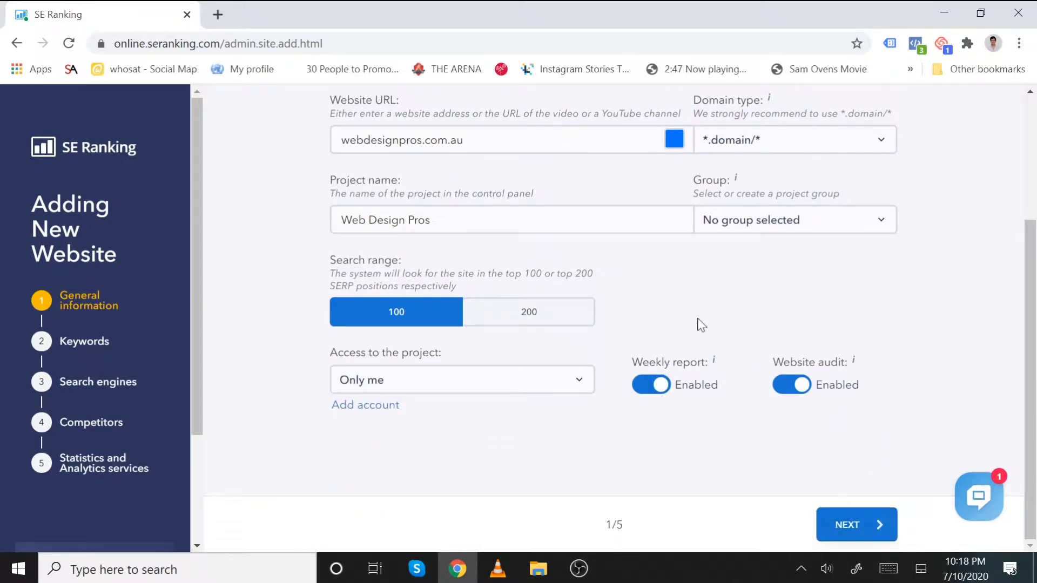
- Look at the keyword import options, then dismiss them to enter keywords manually
scroll(462, 338, down, 2)
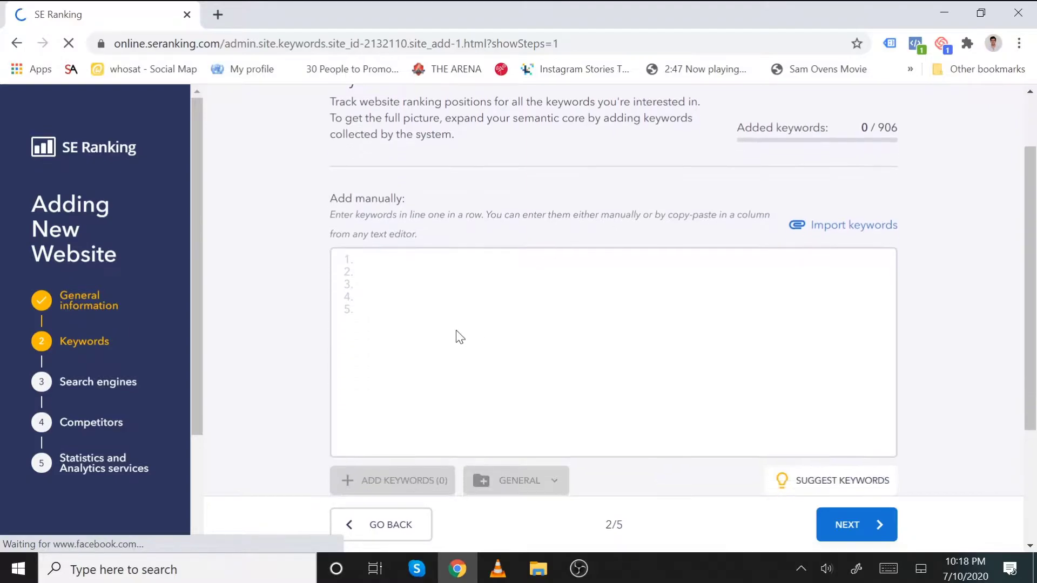
scroll(465, 297, up, 2)
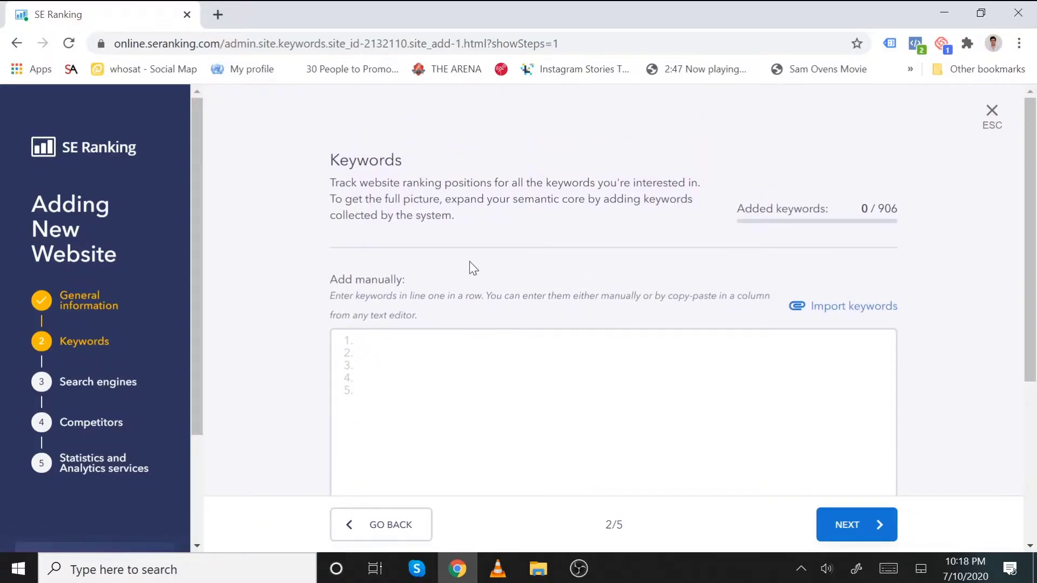
click(862, 308)
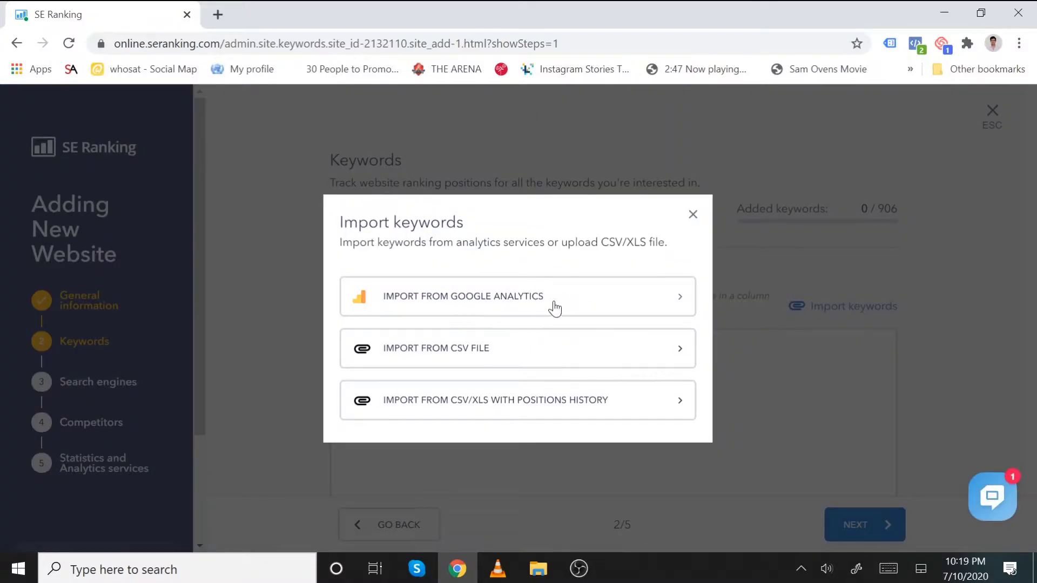
click(693, 217)
- Add five keywords, including 'web design adelaide' and 'website company', and continue to search engines
text(WEB)
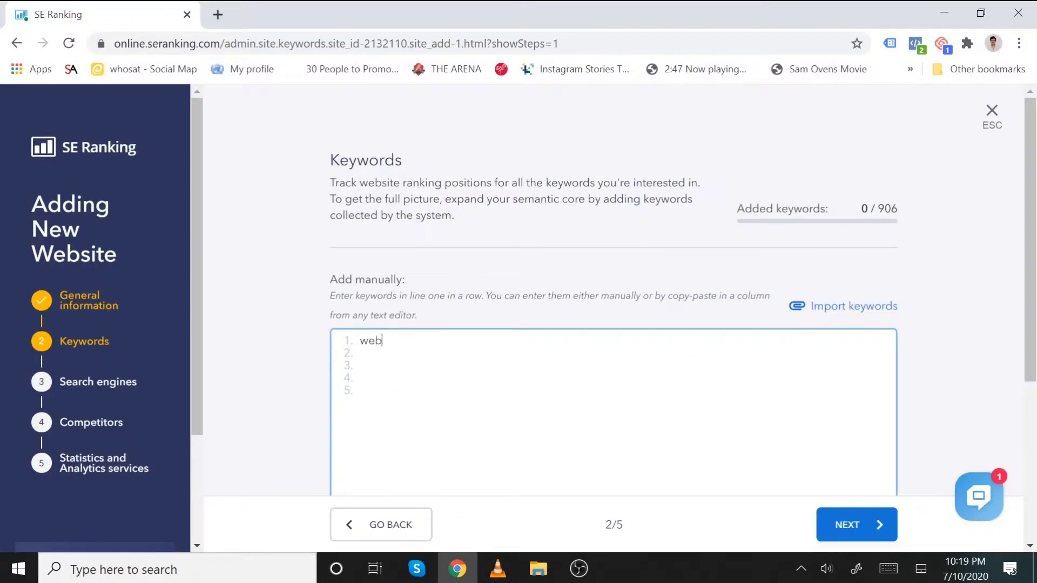
text( design adelaide)
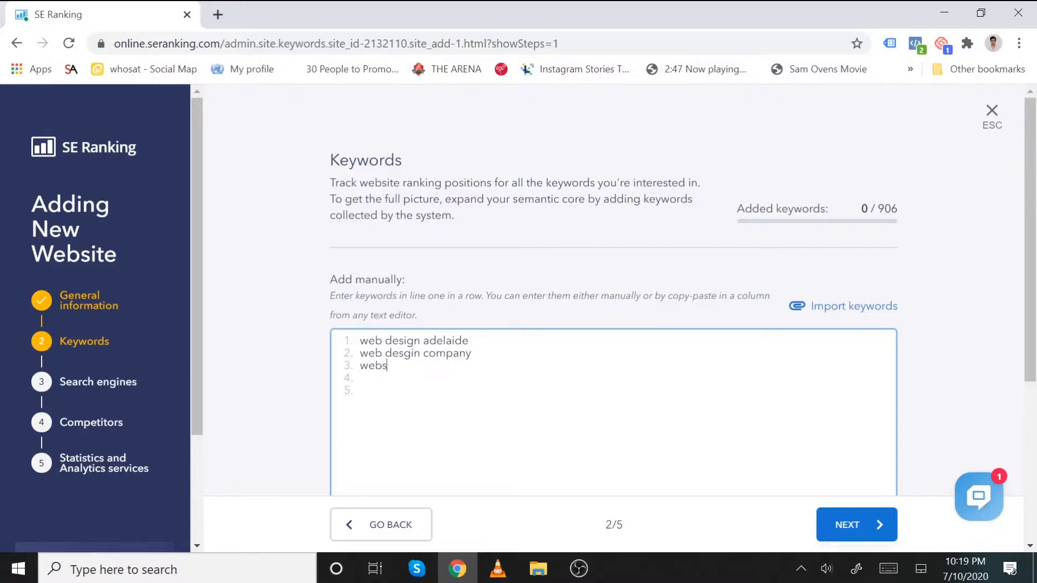
text(adelaide)
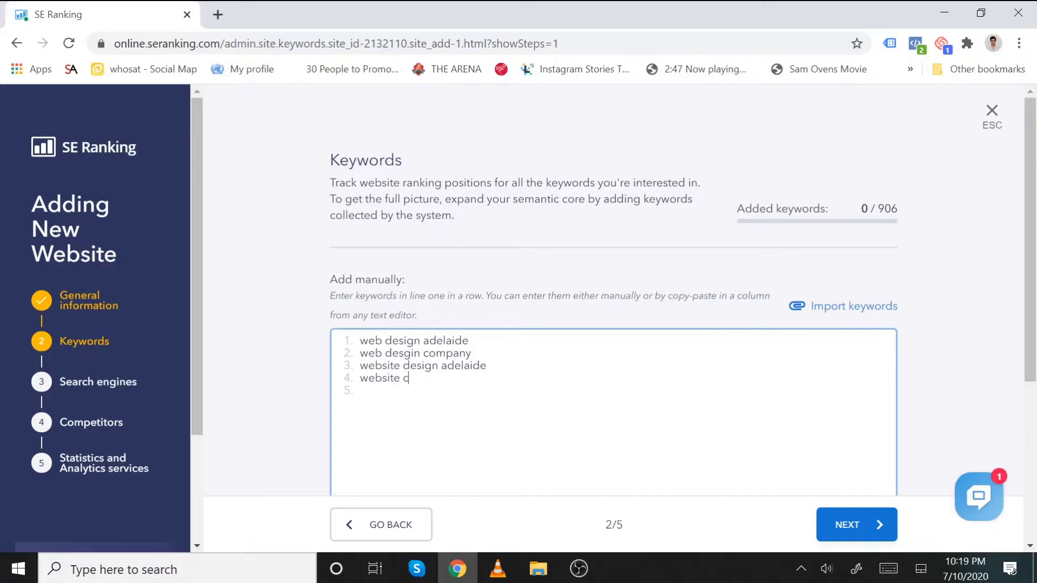
text(we)
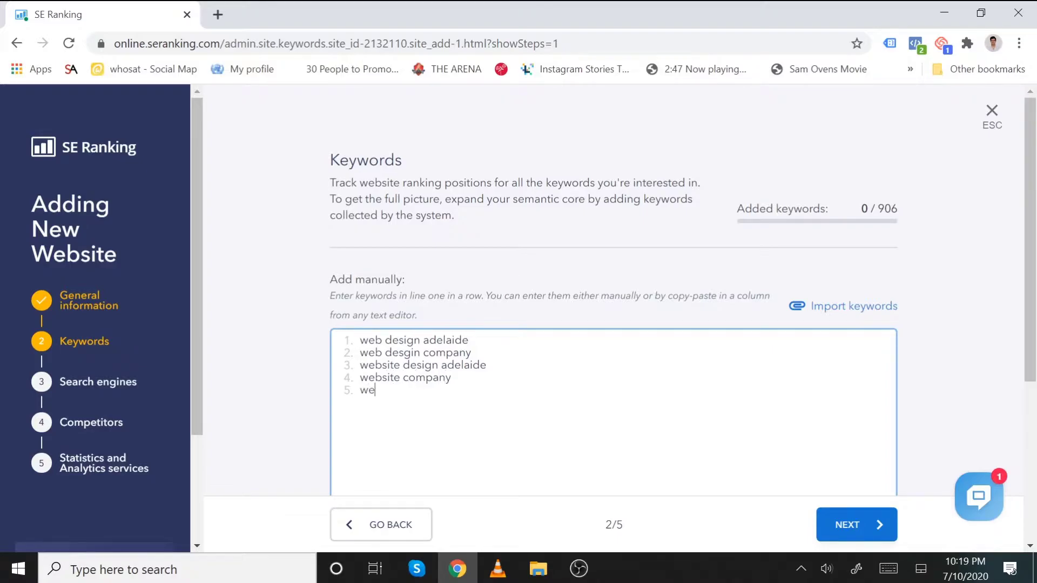
text(bsite adelaide)
scroll(465, 356, down, 5)
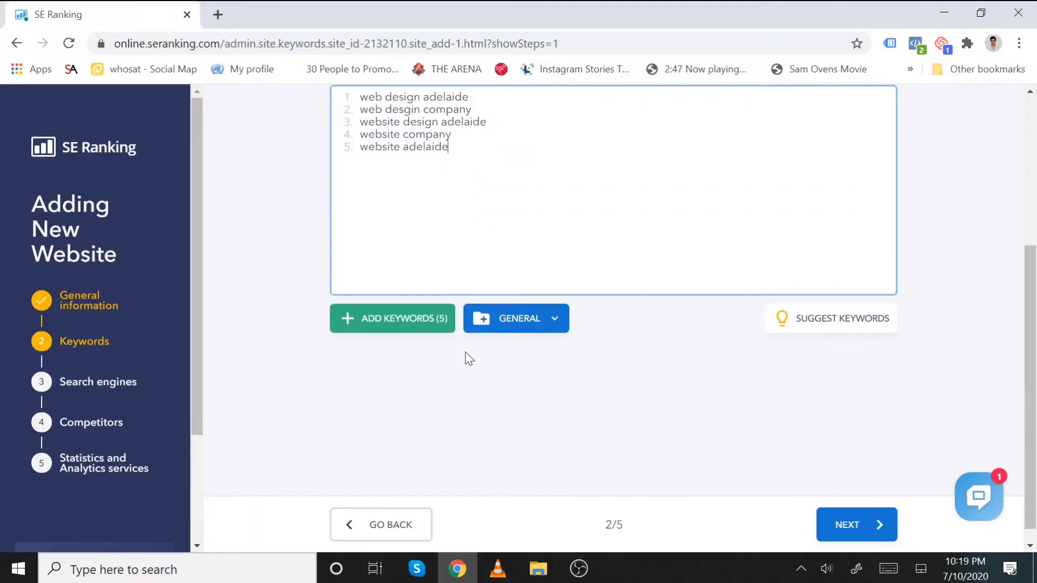
click(397, 322)
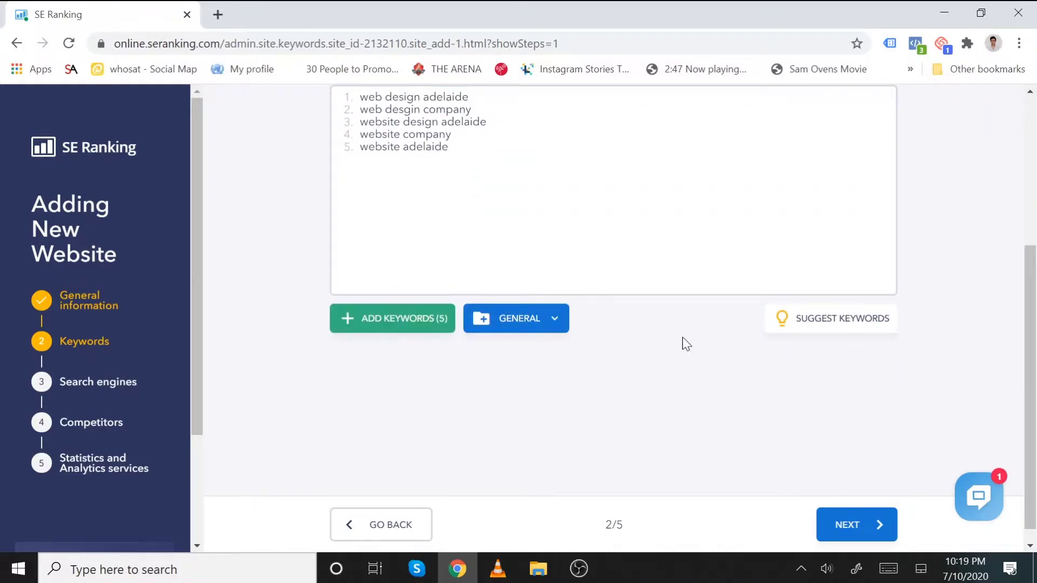
scroll(540, 366, down, 3)
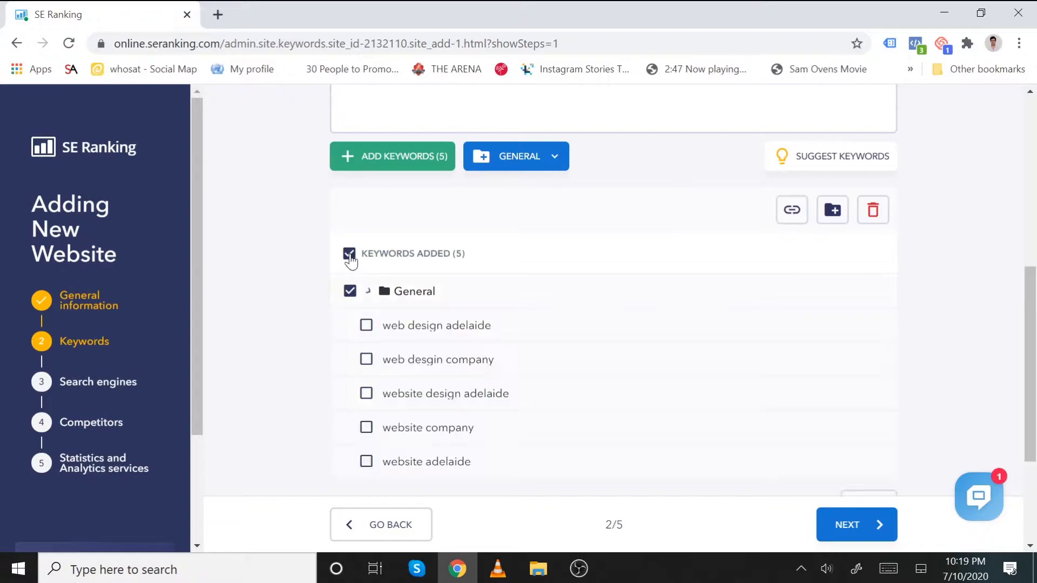
click(863, 534)
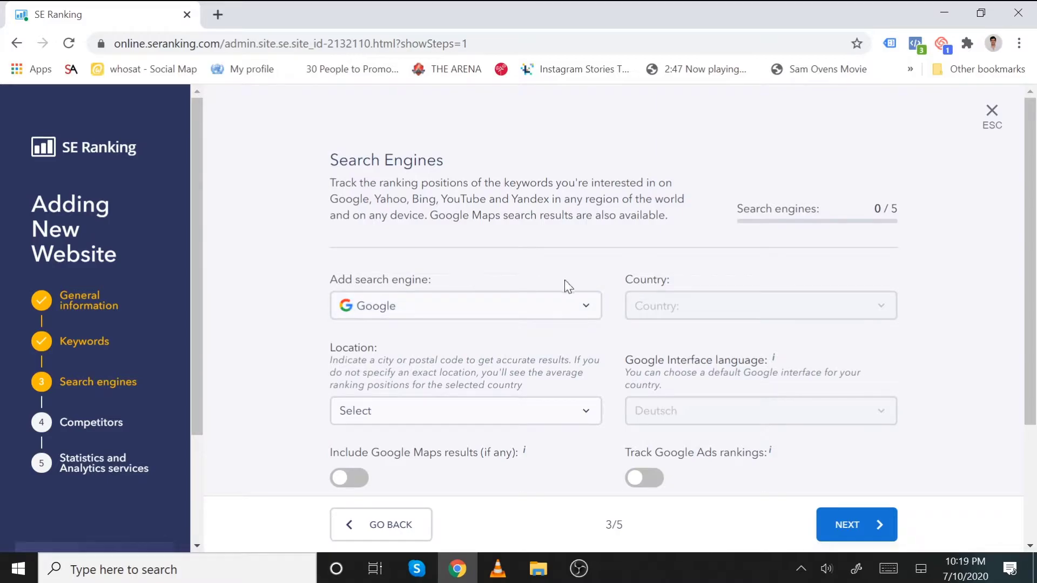
- Choose Google with location Adelaide, South Australia, and include Google Maps results
scroll(505, 262, down, 1)
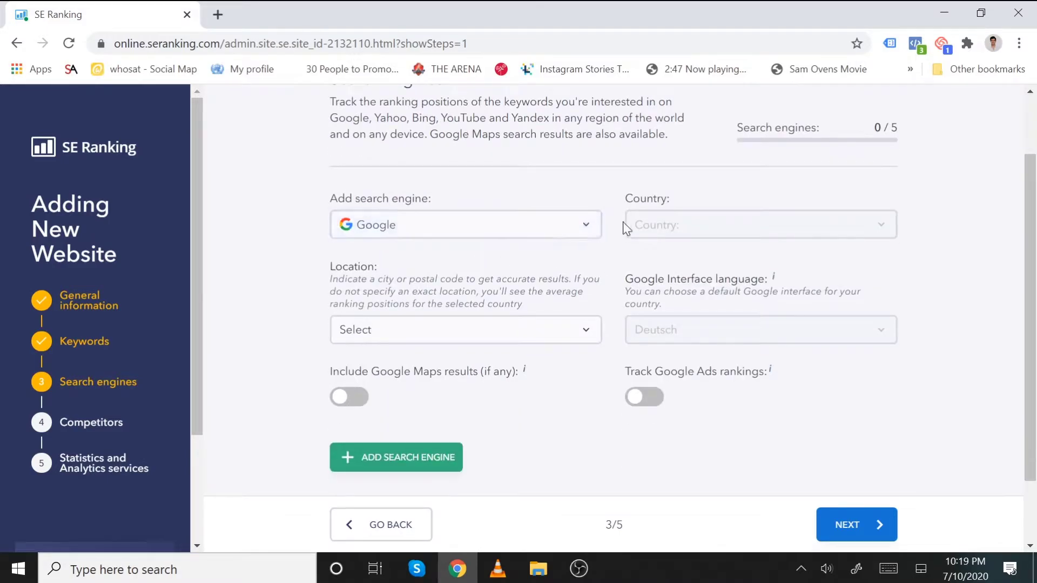
click(583, 225)
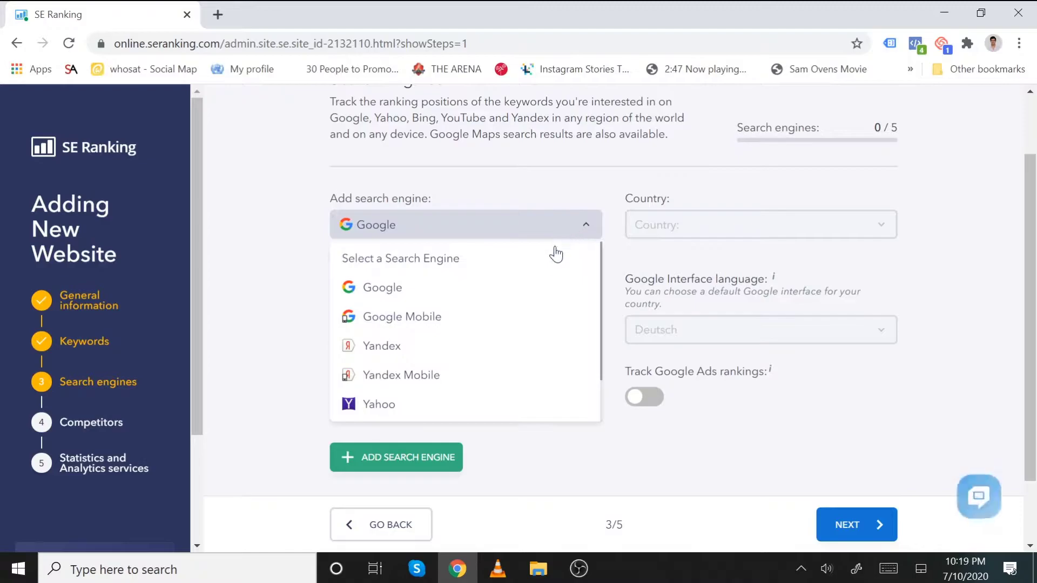
click(526, 292)
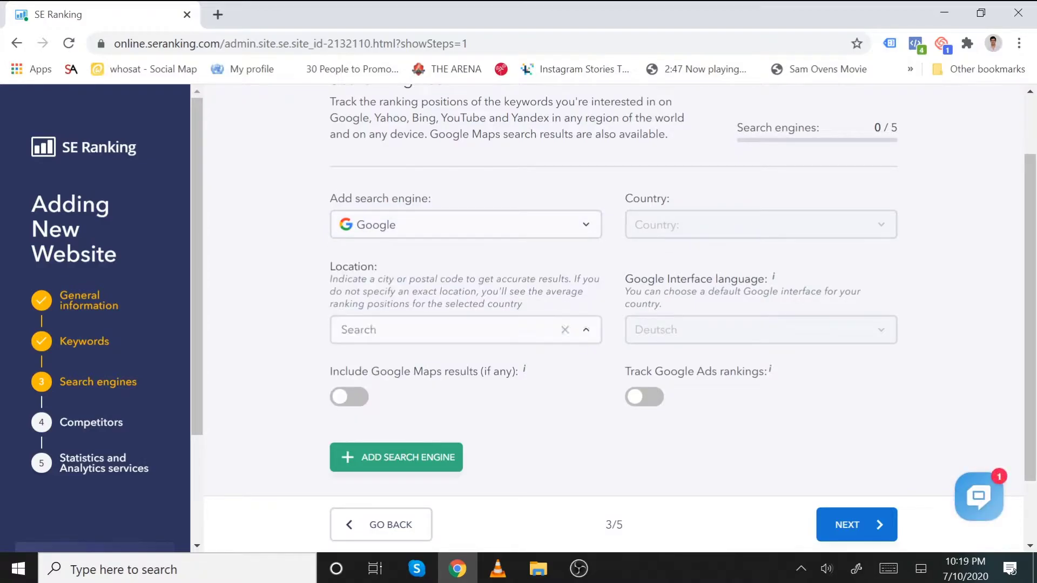
text(adelaide)
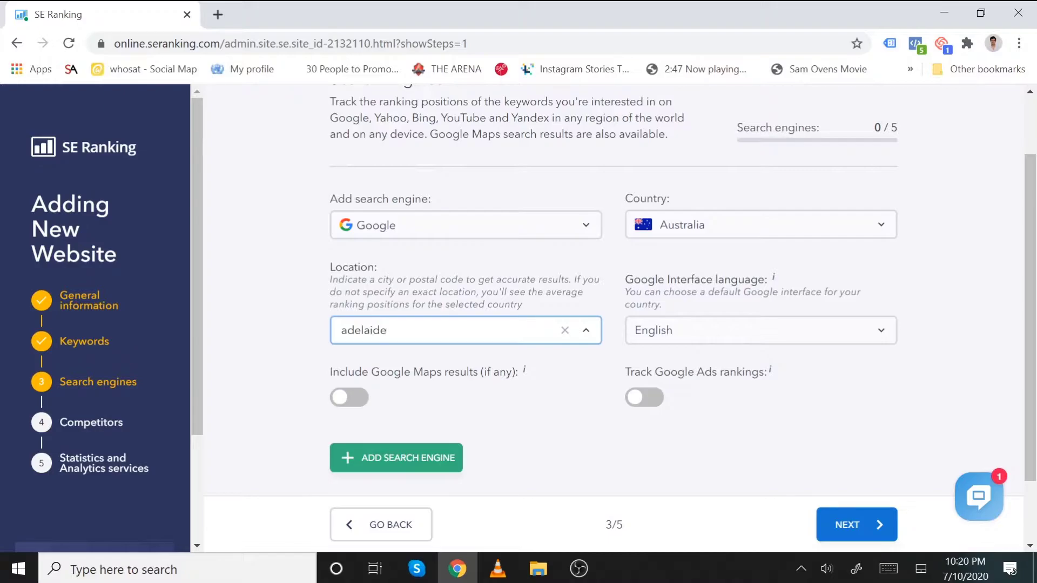
click(496, 361)
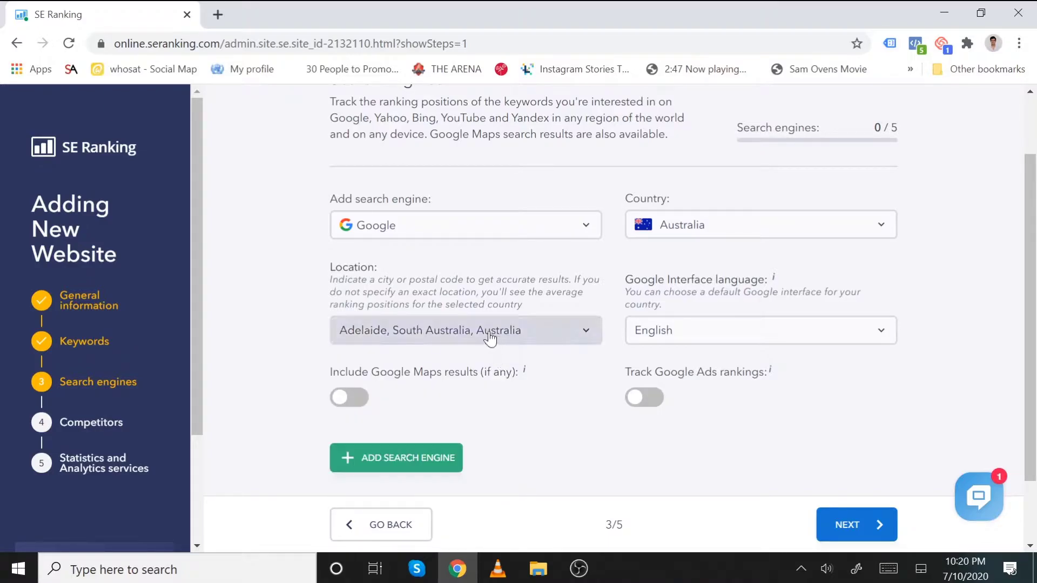
click(356, 398)
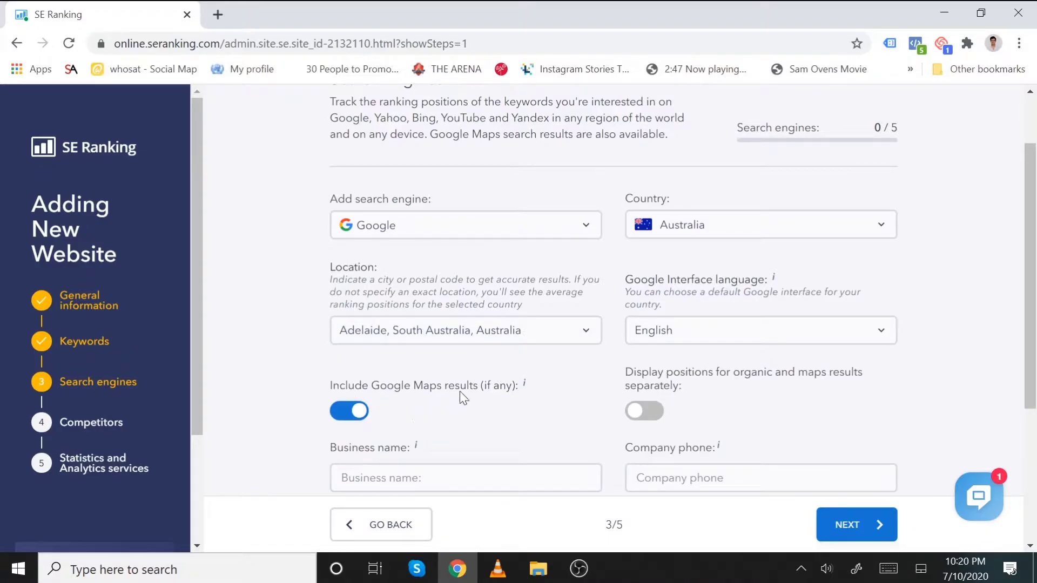
- Enter business name Web Design Pros and the company phone, then add Google Australia
scroll(551, 391, down, 3)
click(465, 315)
text(Web Design Pros)
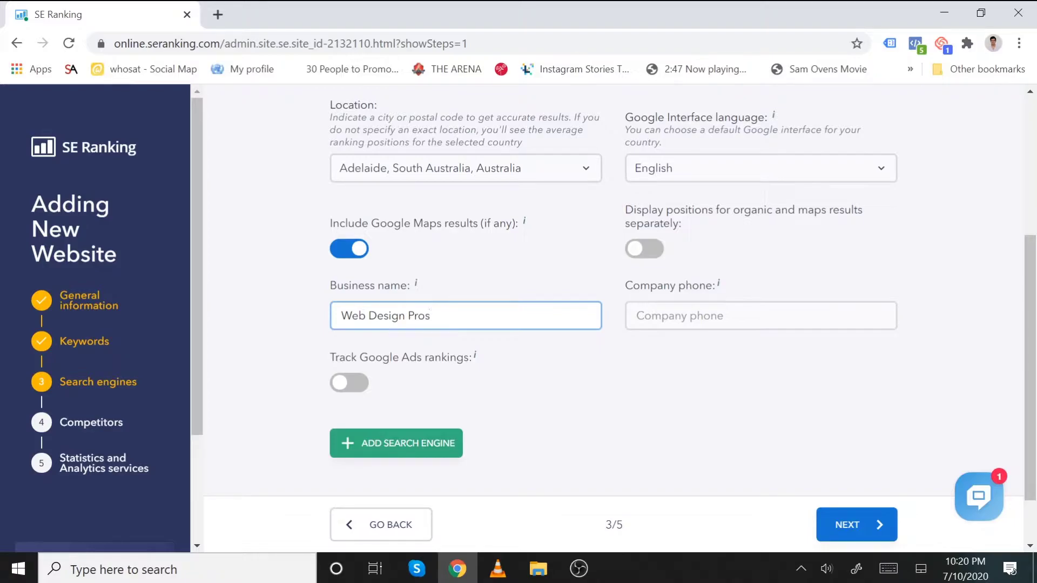
click(760, 316)
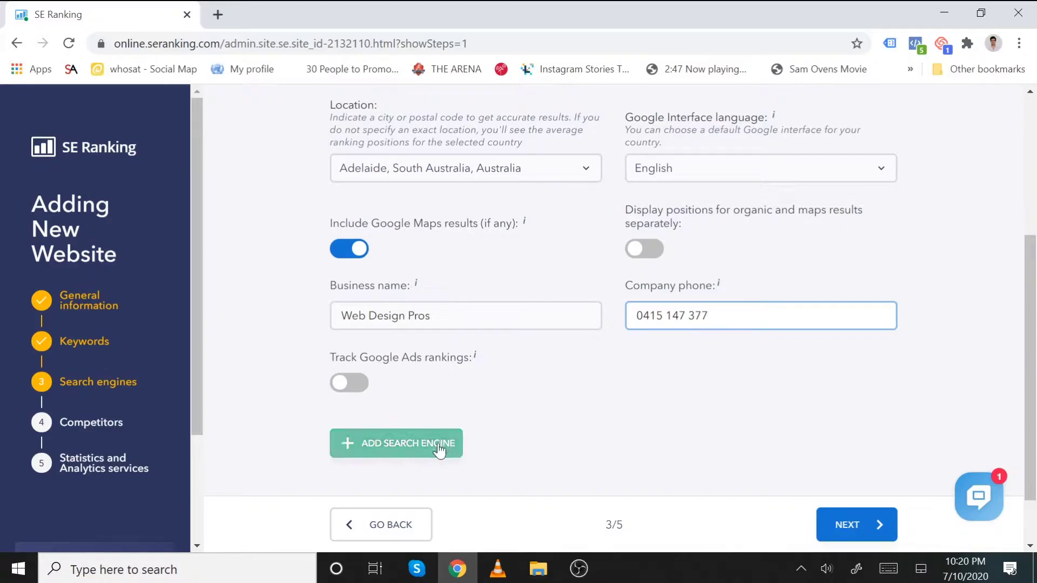
click(402, 453)
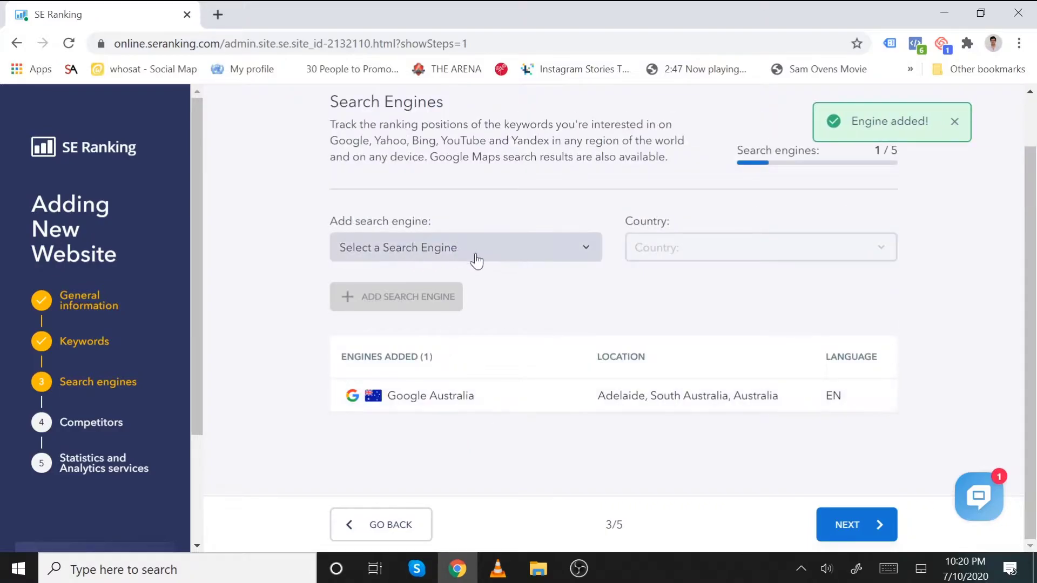
click(483, 249)
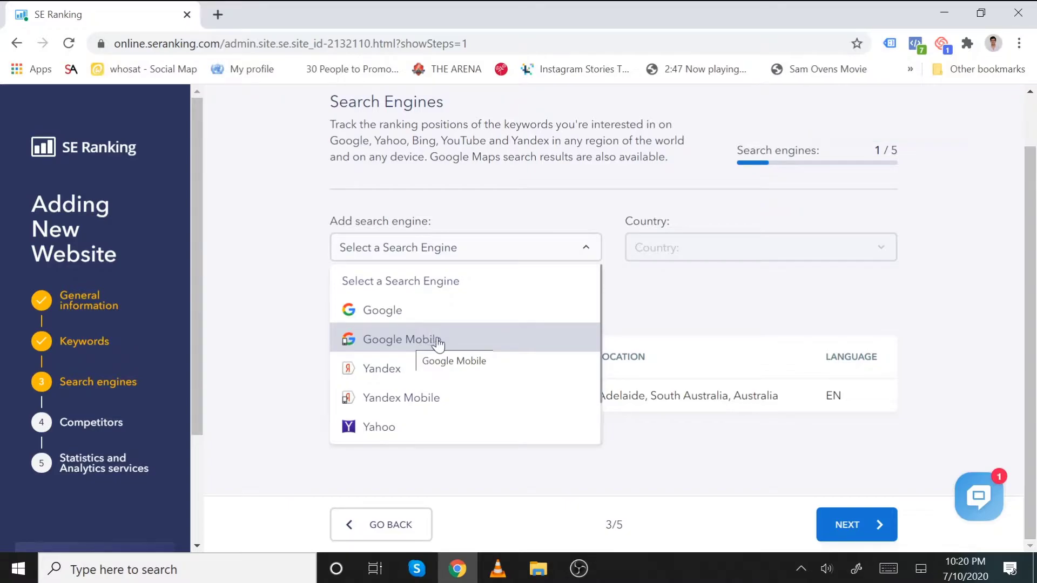
click(690, 307)
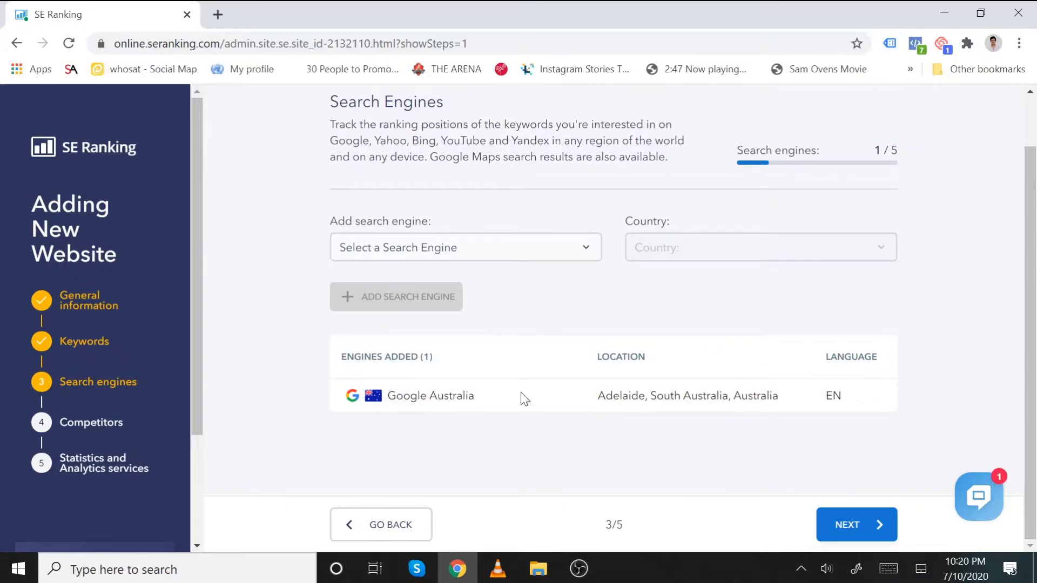
- Go to the competitors step and request suggested competitor domains
click(849, 526)
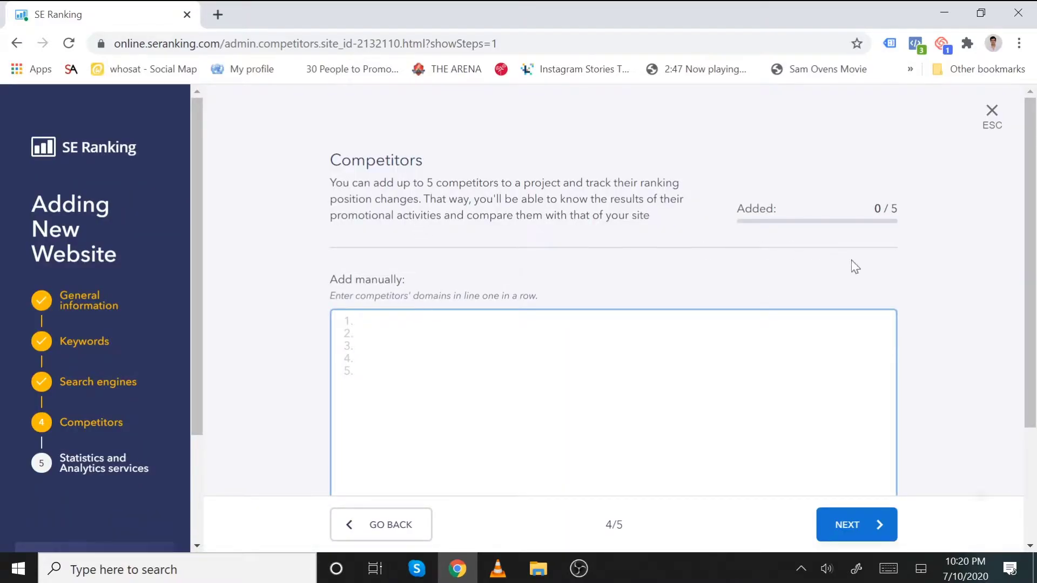
scroll(852, 266, down, 3)
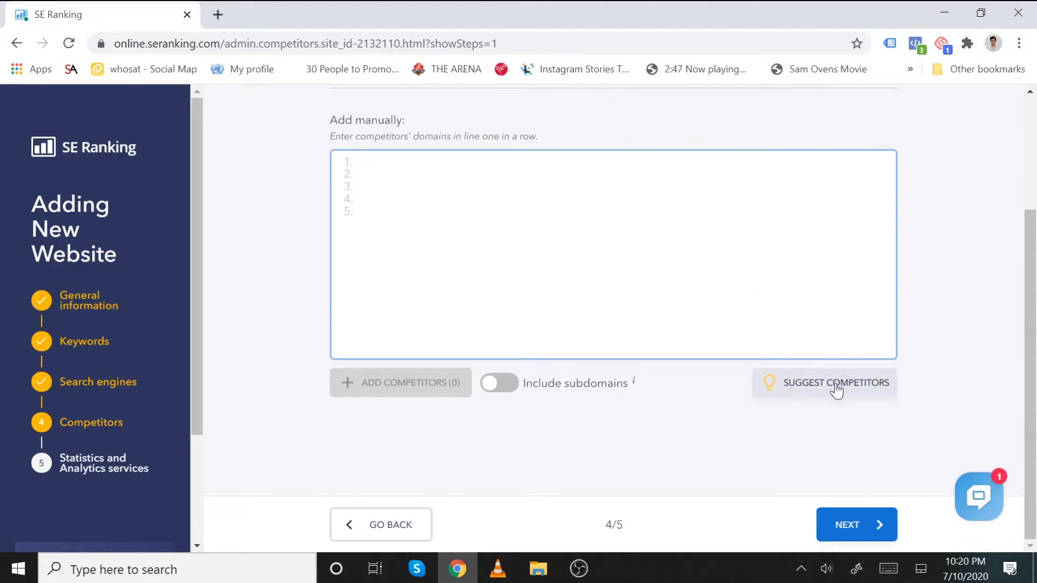
click(808, 394)
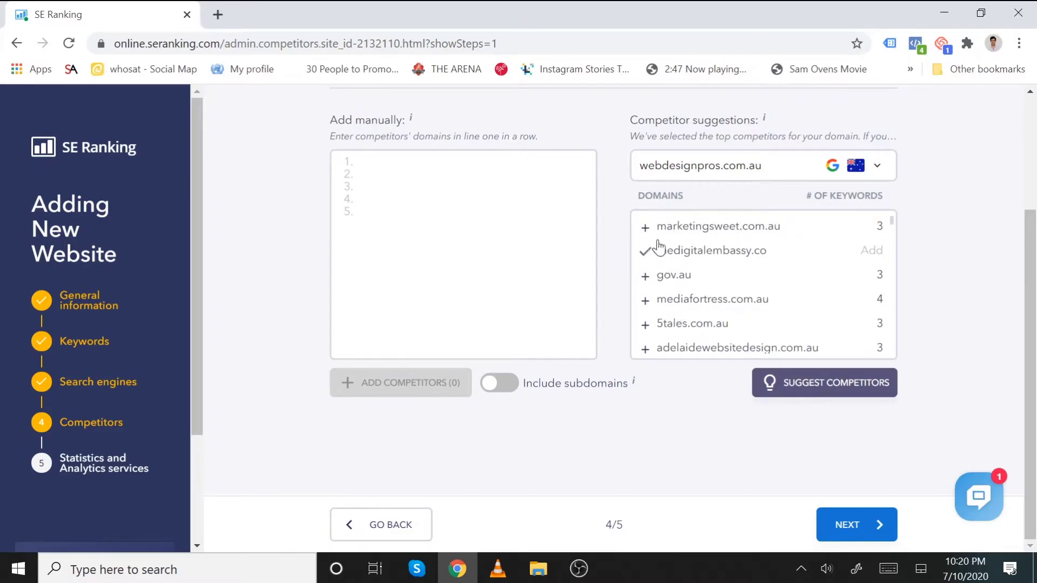
click(886, 396)
- Add marketingsweet.com.au, thedigitalembassy.co, atomix.com.au, boldwebdesign.com.au and websiteadelaide.com as competitors
click(645, 228)
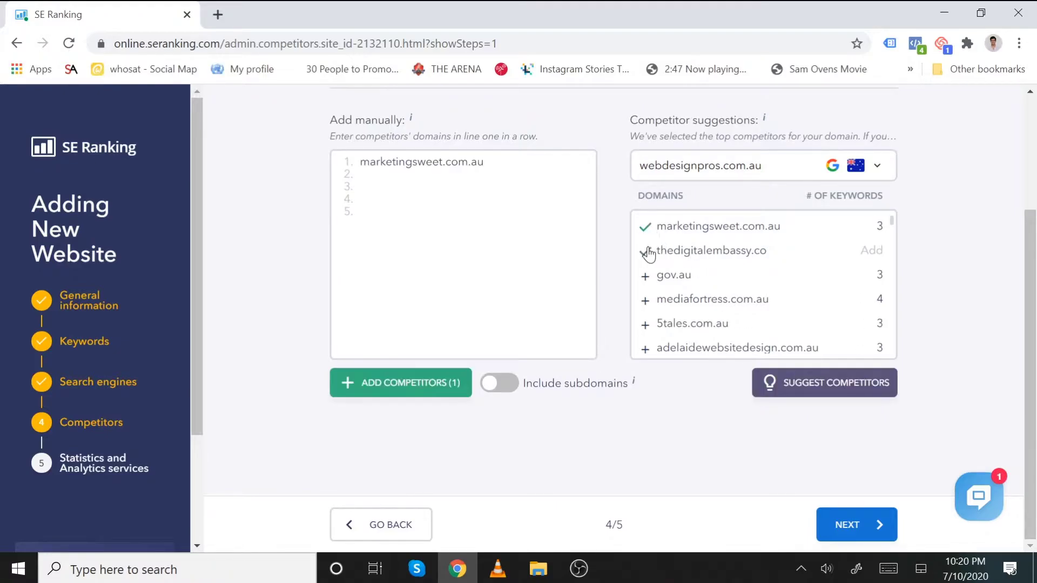
click(645, 251)
scroll(651, 286, down, 2)
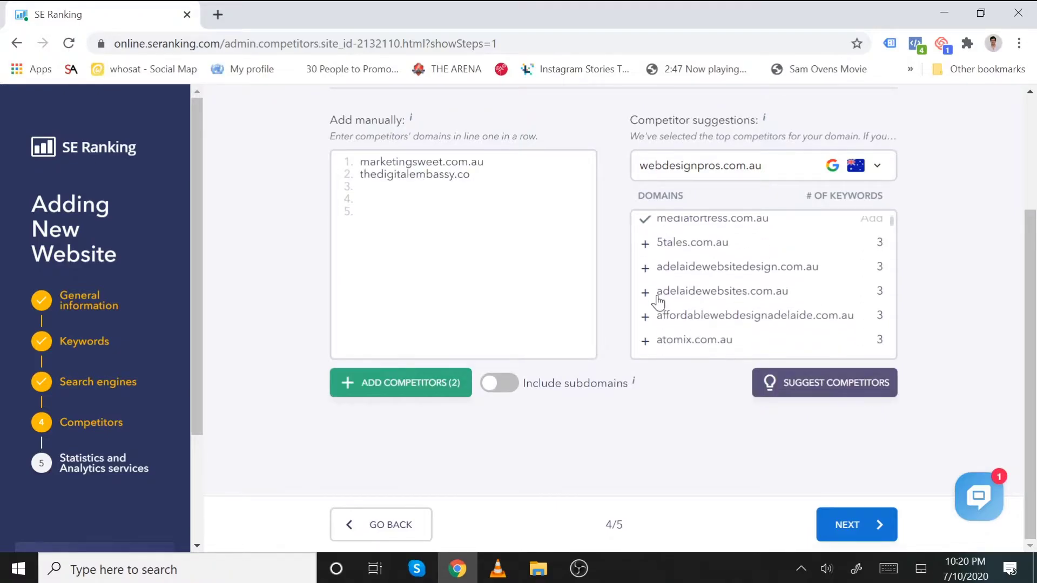
scroll(645, 300, down, 2)
click(645, 259)
click(646, 312)
scroll(666, 319, down, 5)
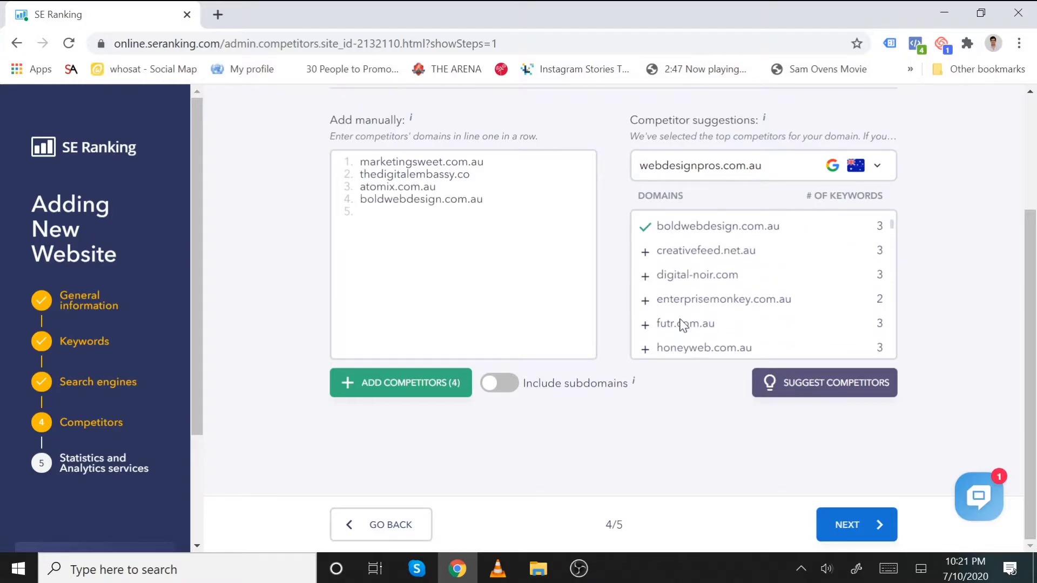
scroll(666, 318, down, 4)
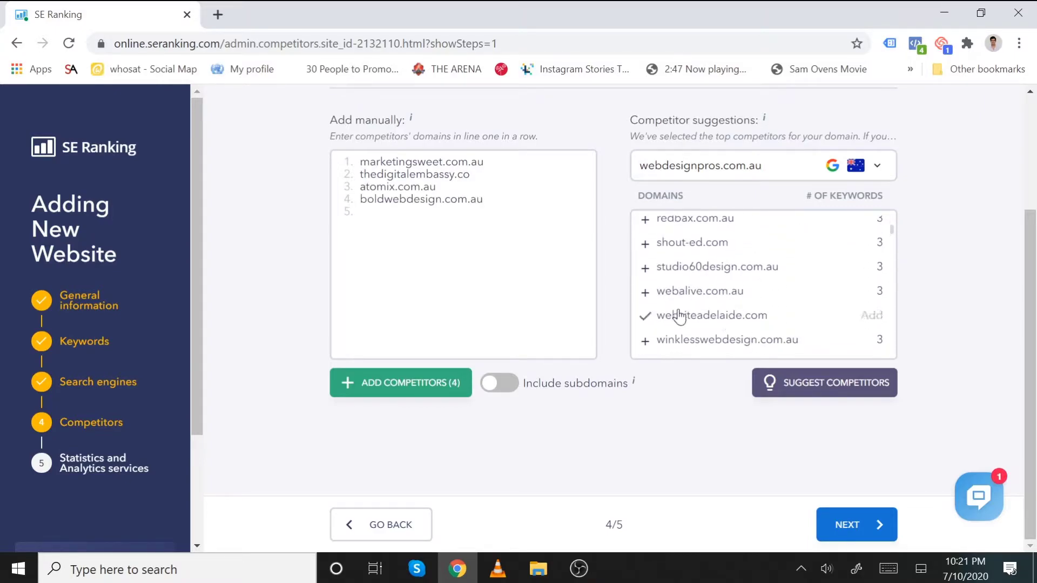
click(648, 322)
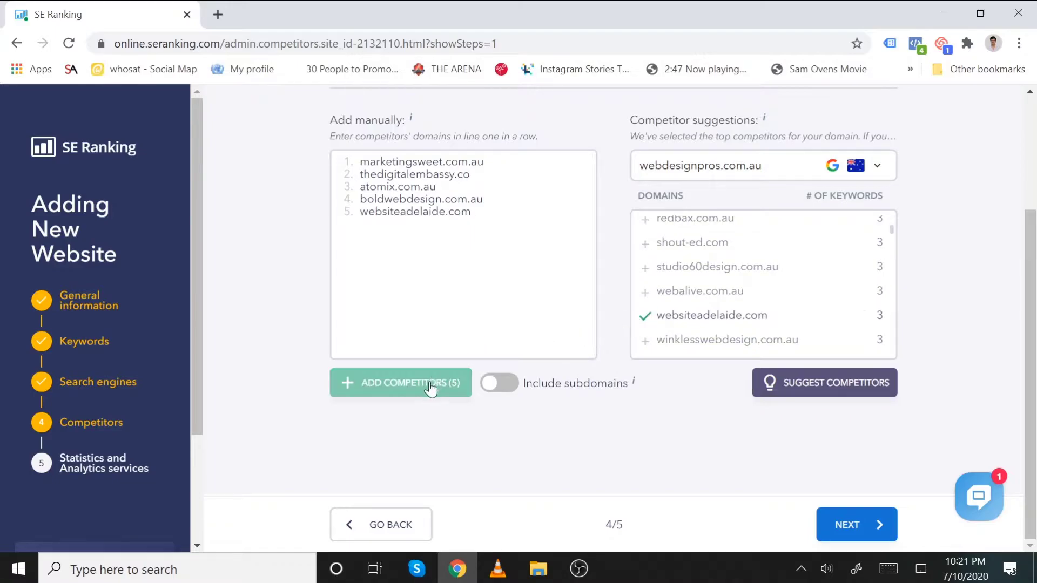
key(ctrl+Return)
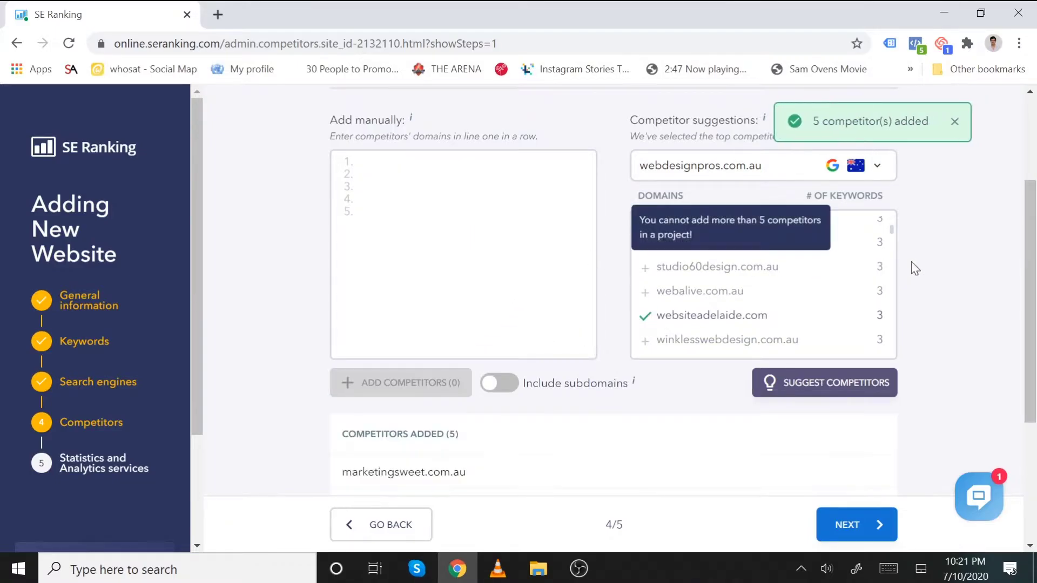
scroll(783, 278, up, 10)
scroll(593, 351, down, 3)
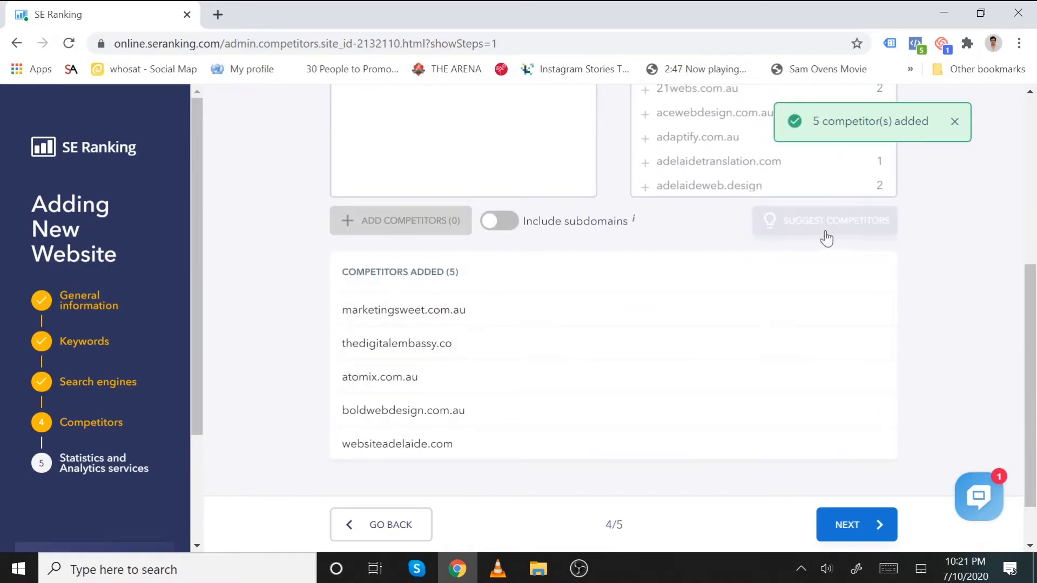
scroll(786, 365, down, 2)
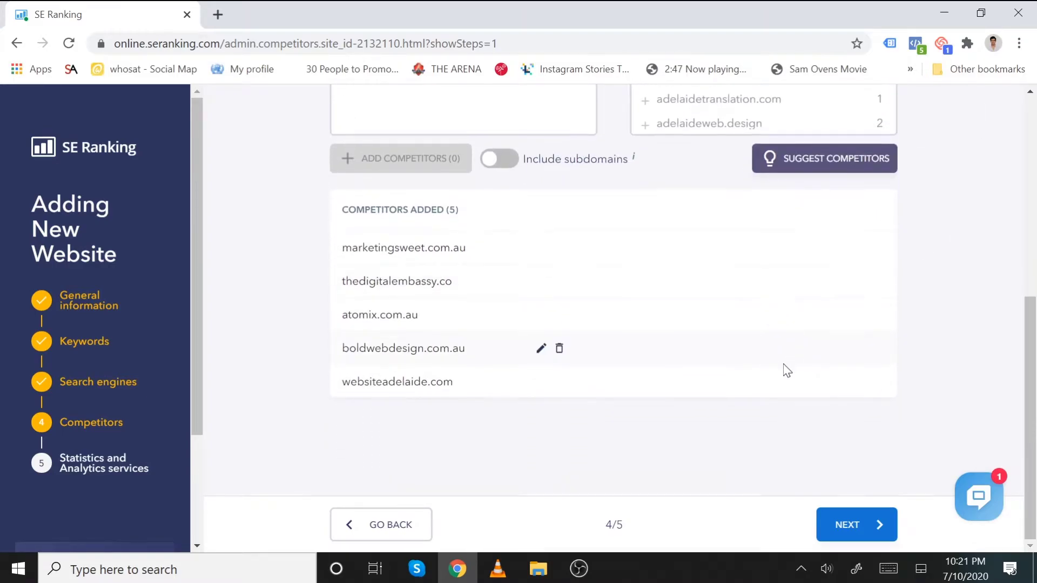
click(854, 526)
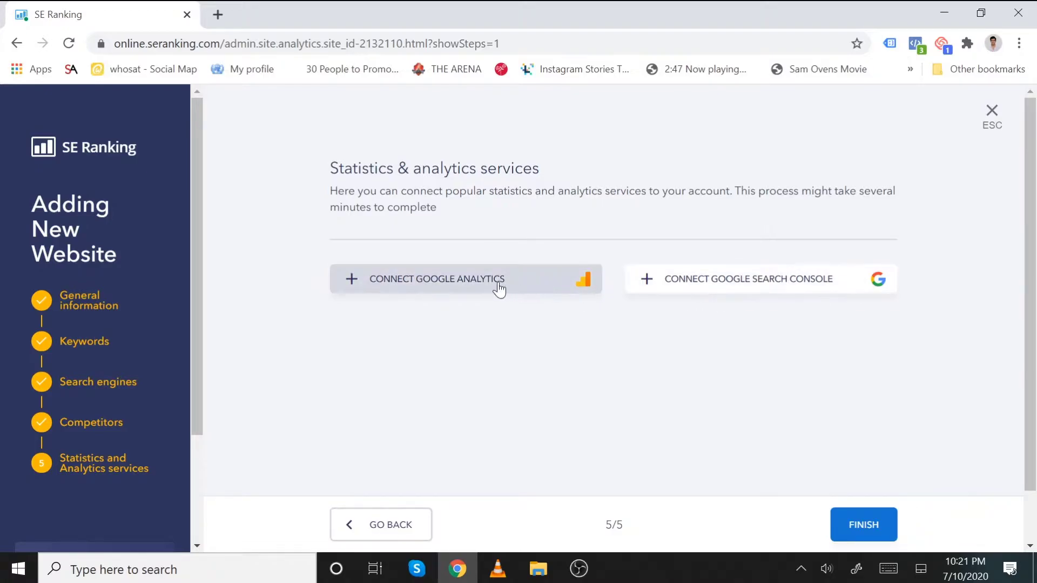
click(497, 286)
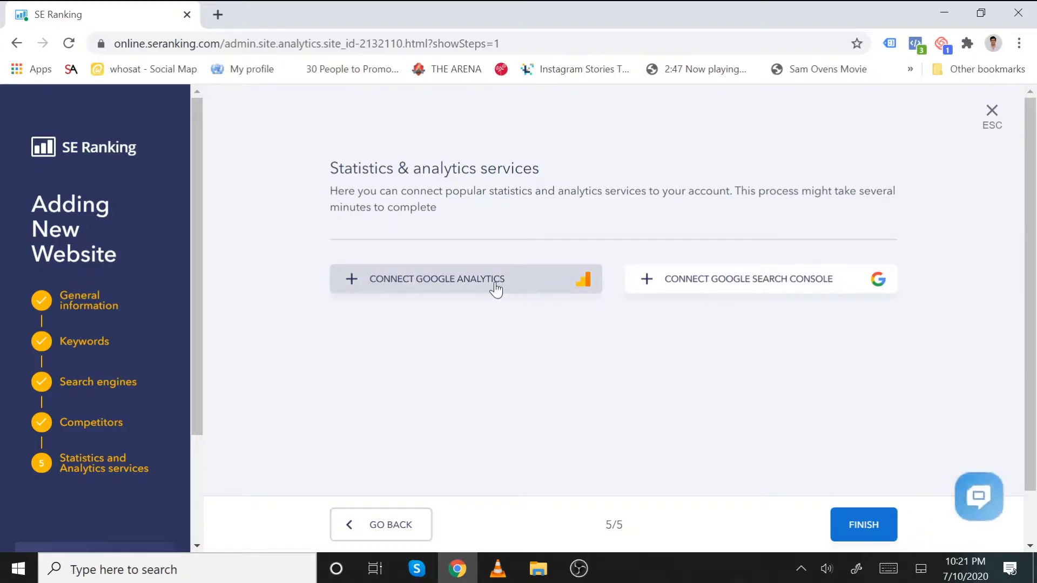
click(805, 280)
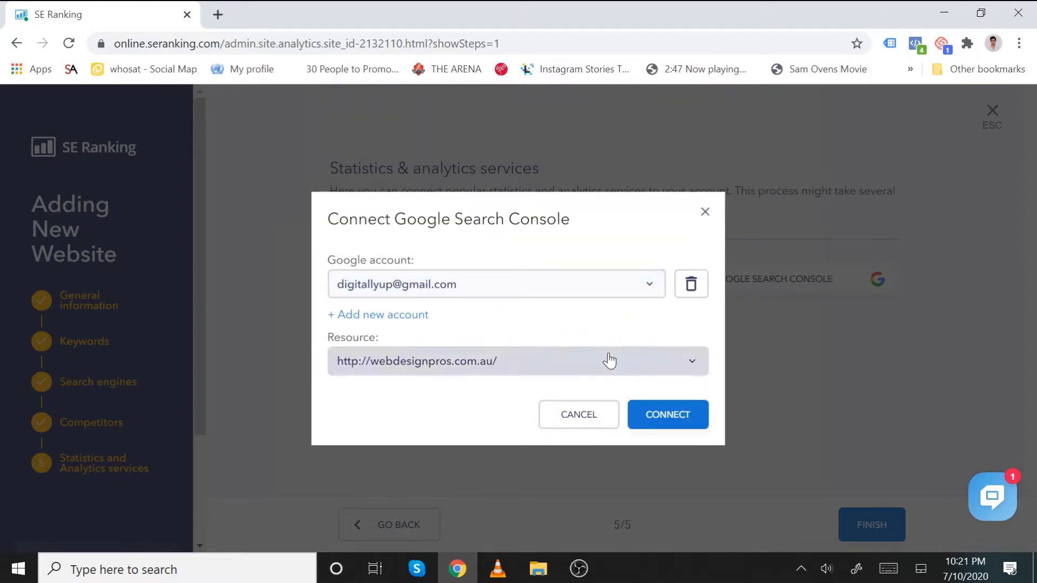
click(553, 362)
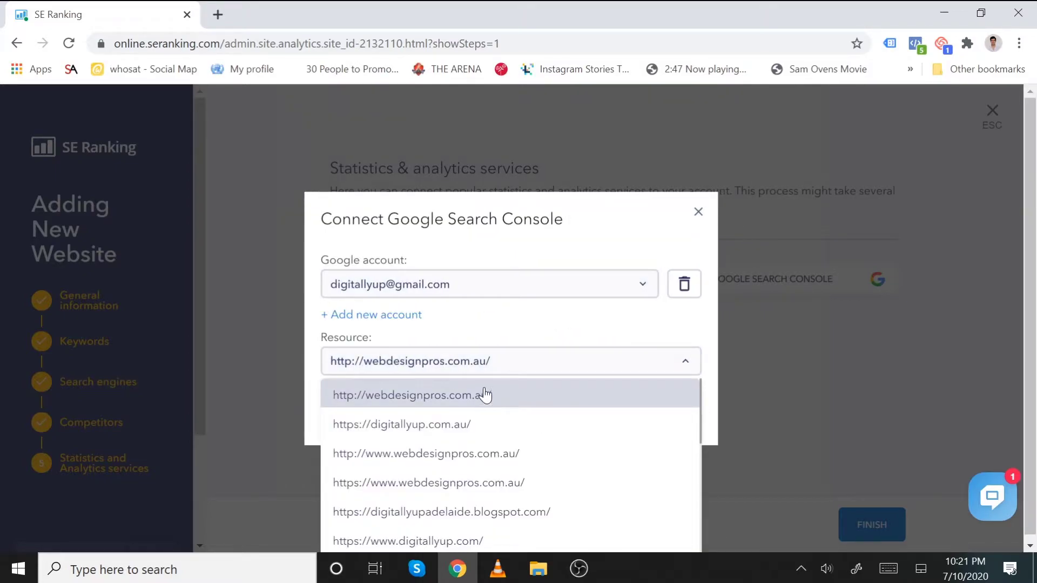
scroll(521, 421, down, 3)
scroll(504, 463, up, 3)
click(535, 428)
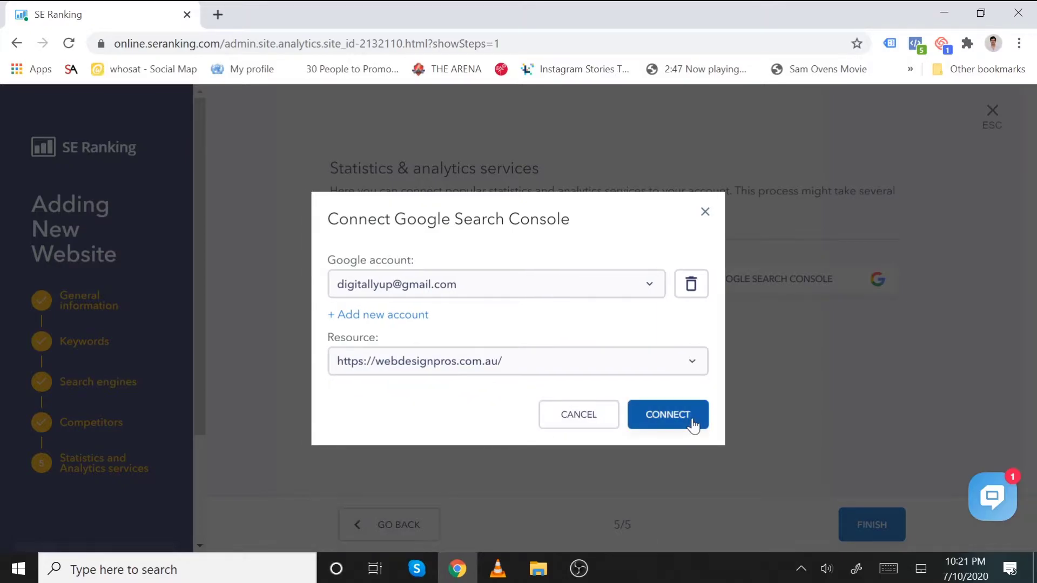
click(692, 422)
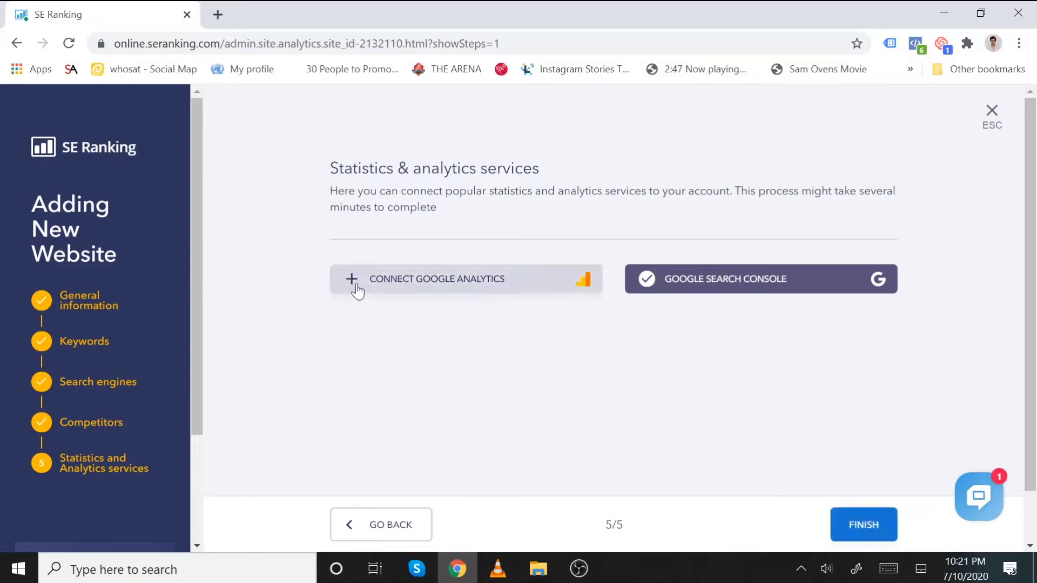
- Finish the project setup, bringing the dashboard to 6 active websites
click(861, 527)
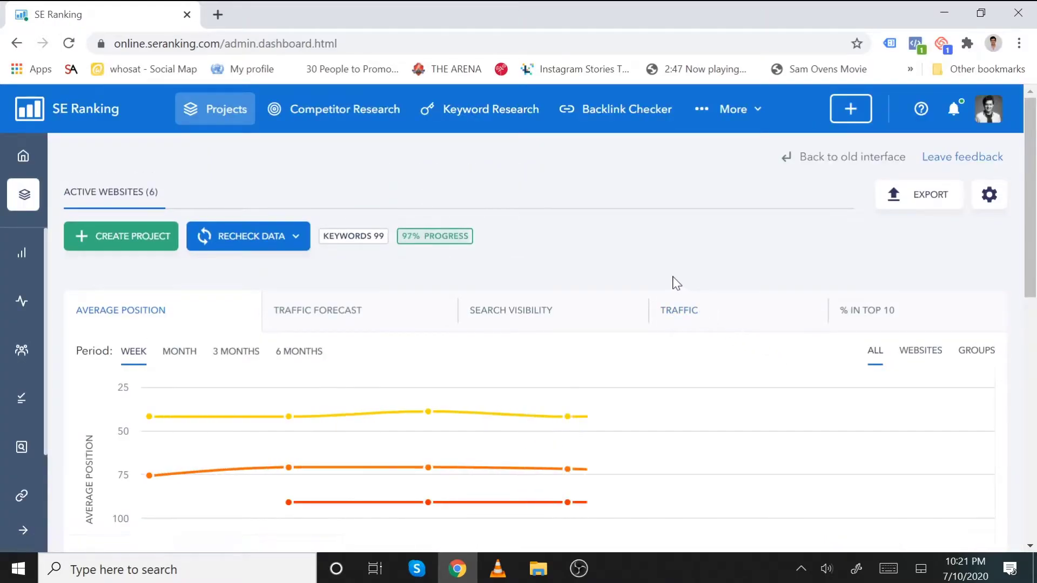
scroll(567, 254, down, 2)
scroll(378, 237, up, 2)
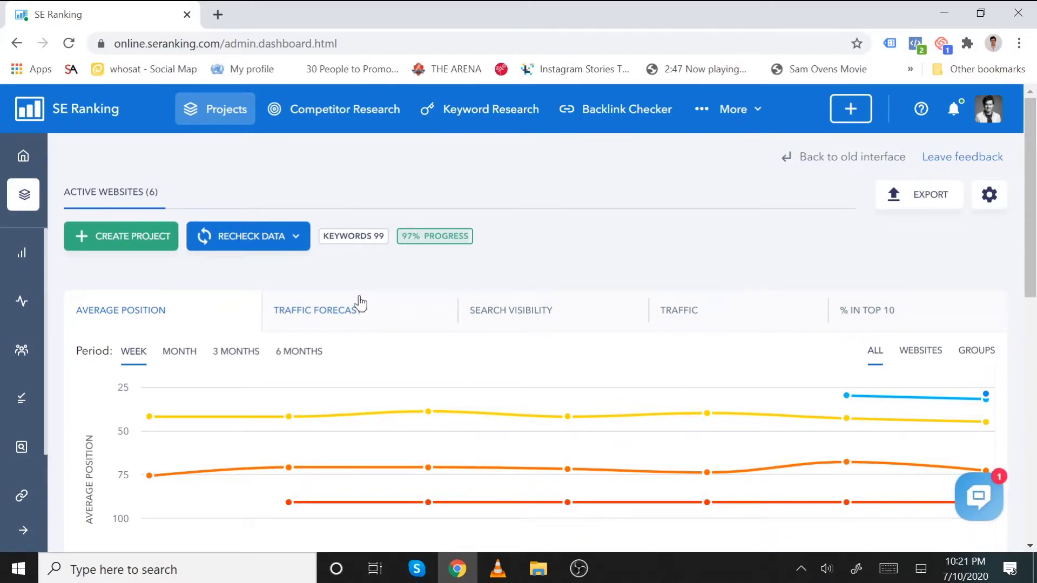
- Switch the chart to Traffic Forecast, then Search Visibility, and return to the projects list
click(381, 311)
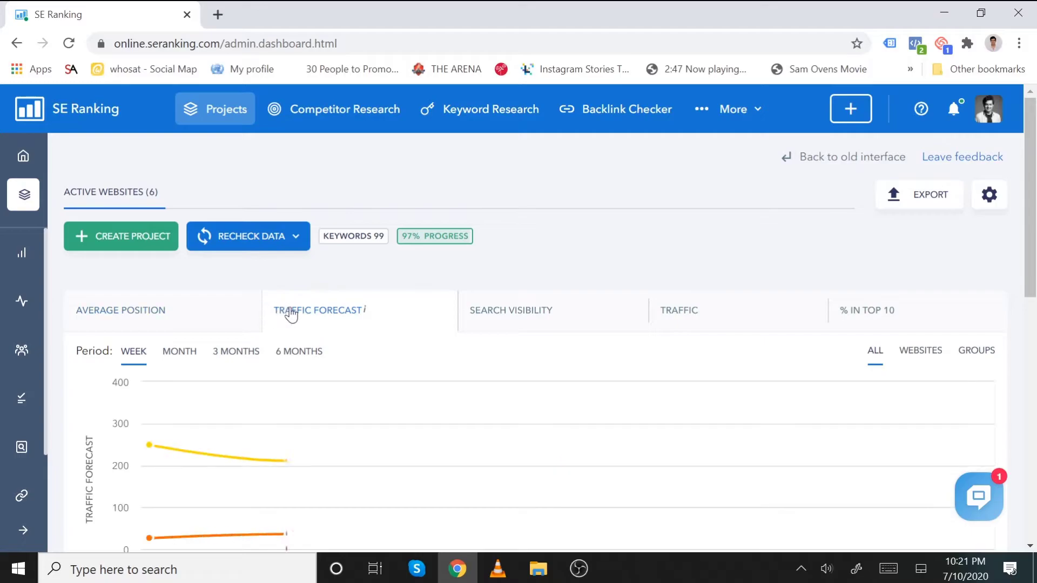
click(551, 325)
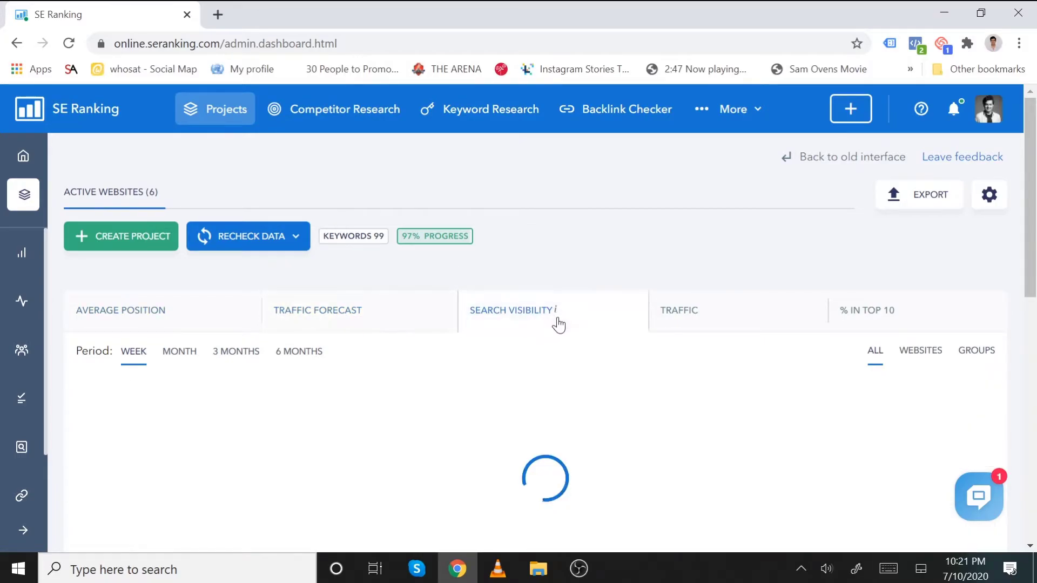
scroll(678, 314, down, 3)
mouse_move(457, 264)
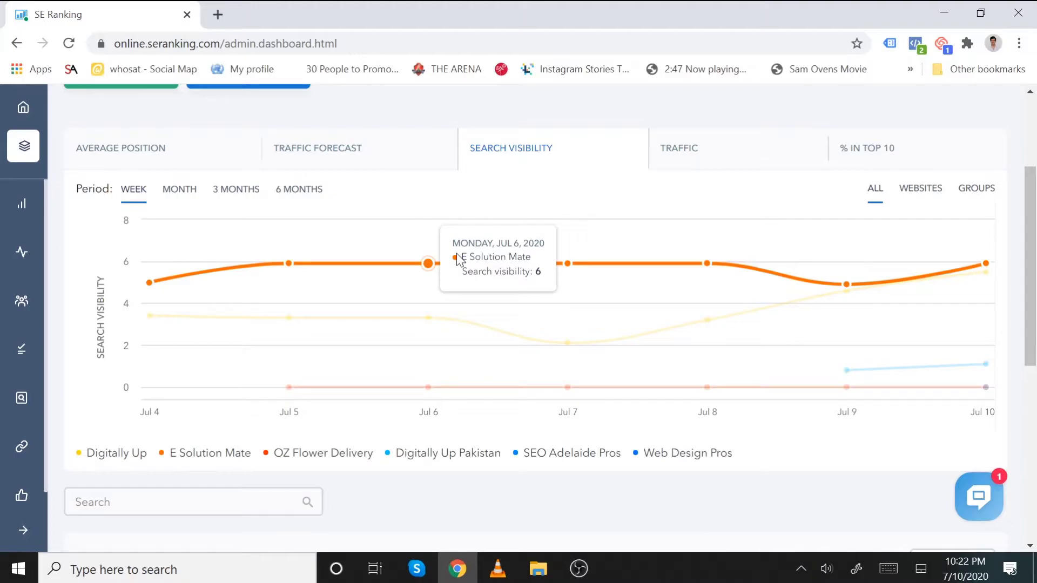
scroll(324, 260, up, 4)
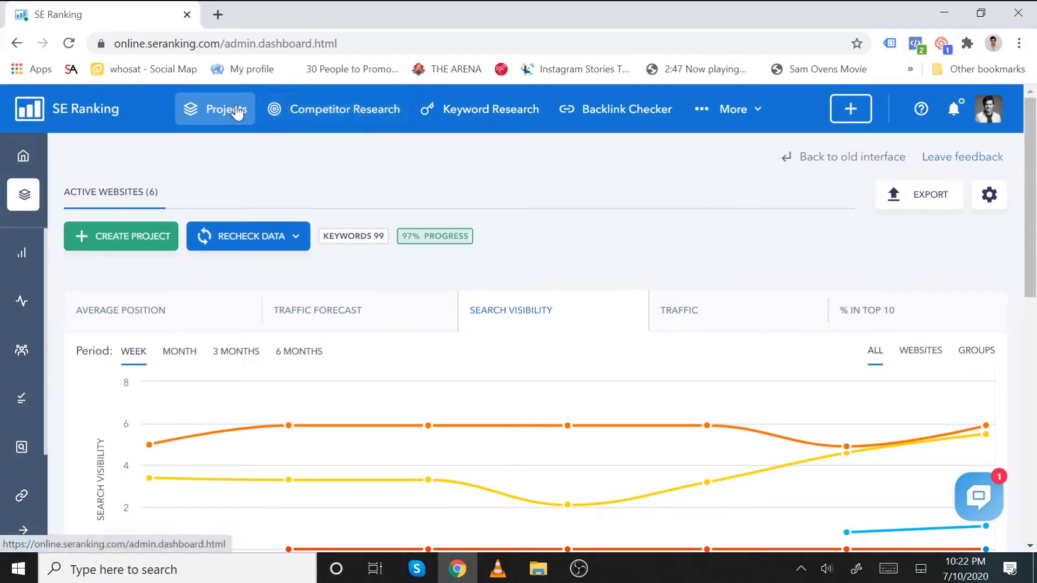
click(241, 112)
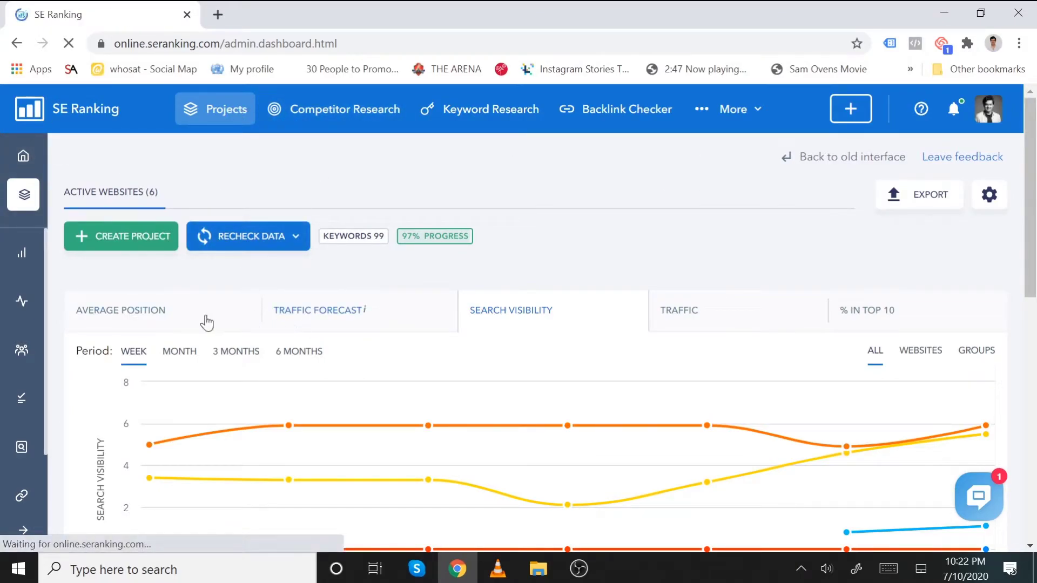
mouse_move(23, 194)
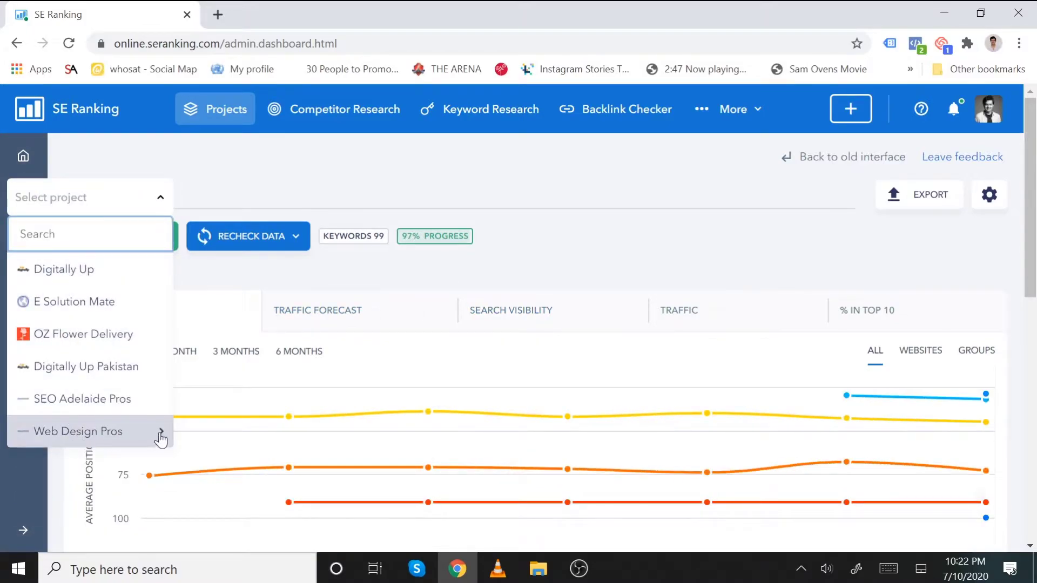
- Open Web Design Pros rankings and review its five Google Australia (Adelaide) keywords
click(161, 435)
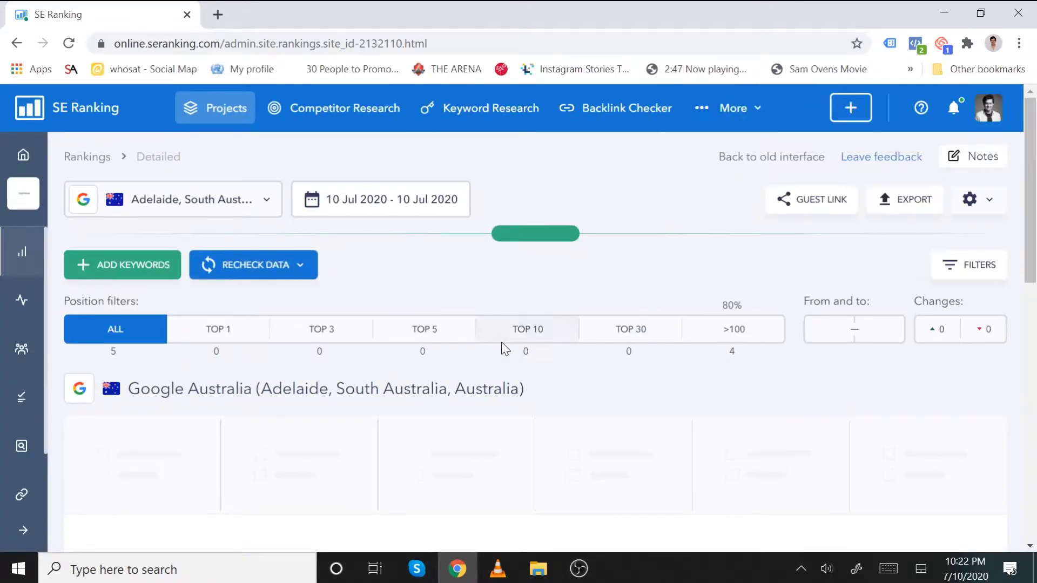
scroll(503, 350, down, 3)
scroll(523, 356, down, 8)
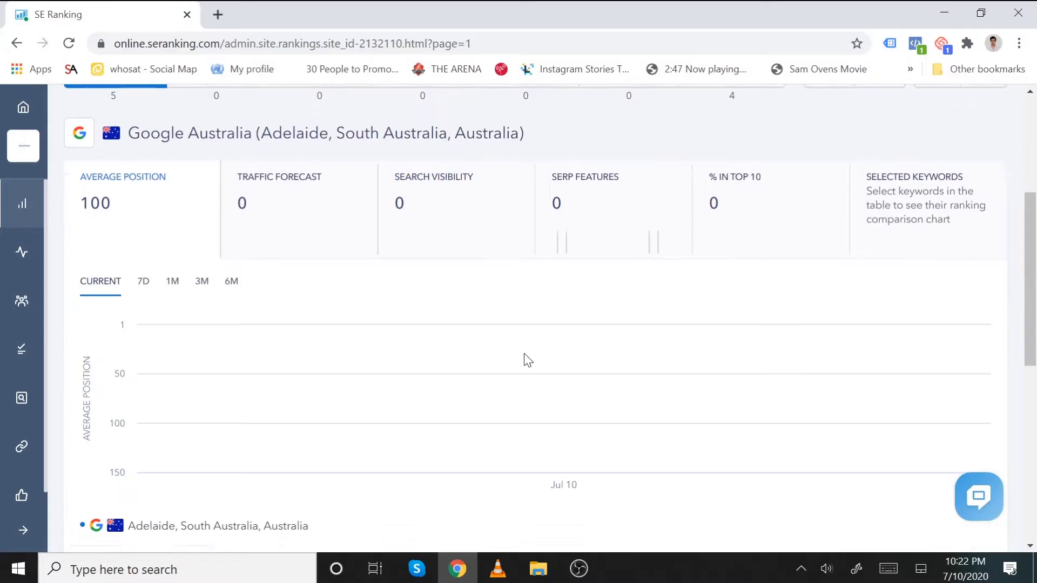
scroll(524, 360, down, 3)
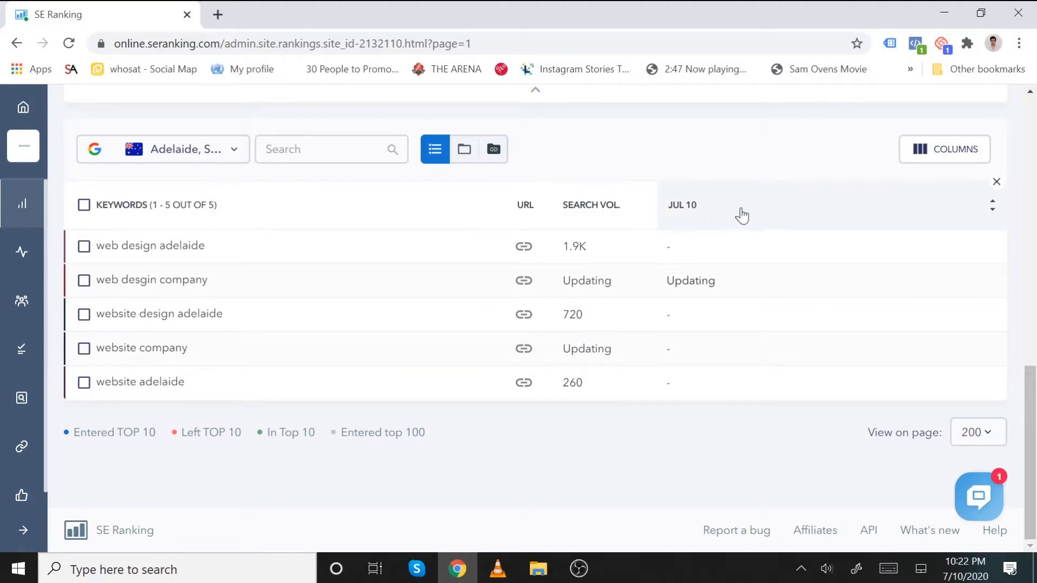
scroll(593, 232, up, 5)
scroll(446, 240, up, 4)
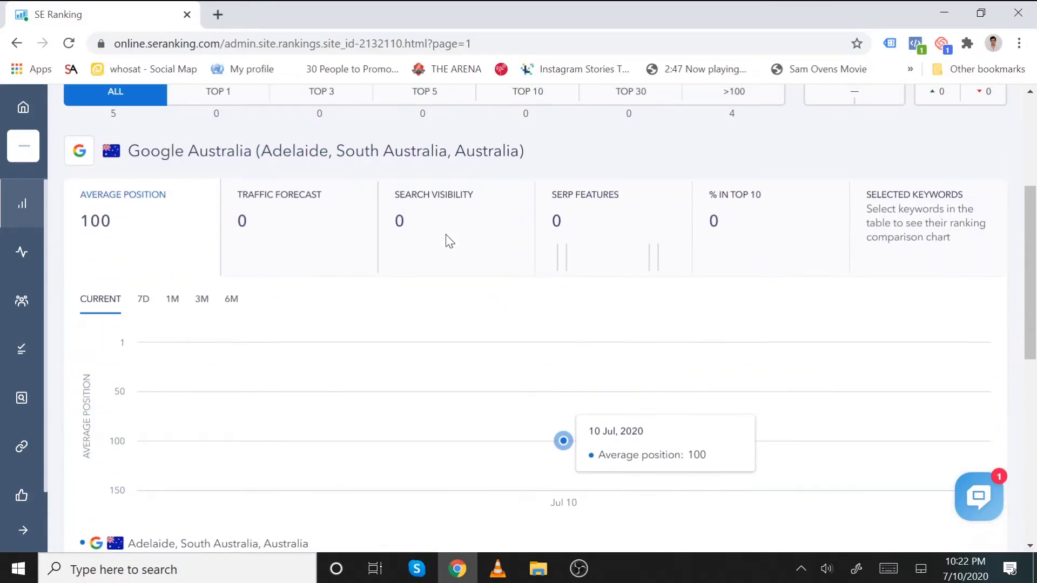
scroll(537, 268, down, 3)
scroll(676, 351, down, 3)
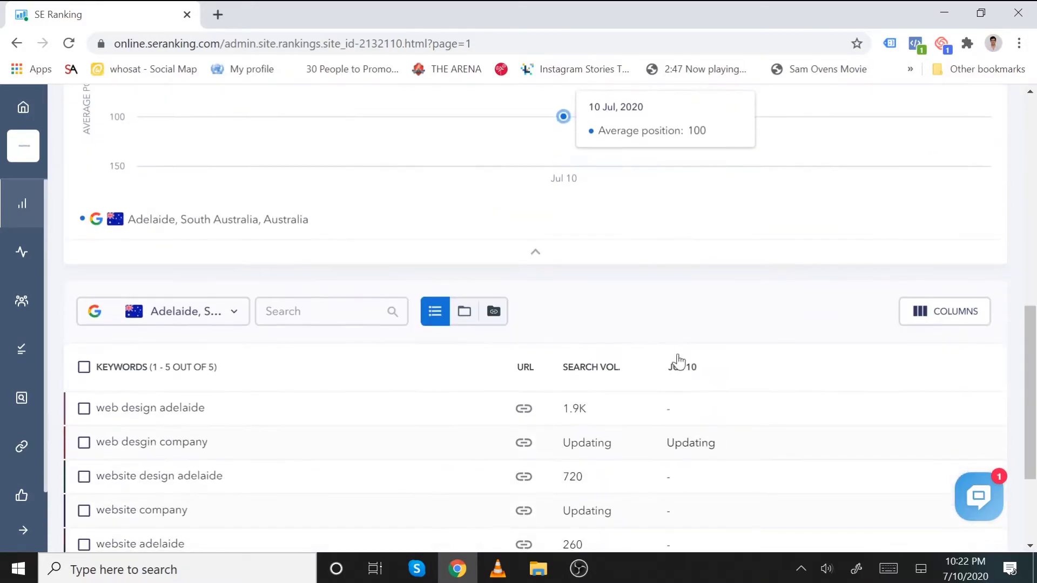
scroll(285, 243, up, 6)
scroll(285, 243, up, 3)
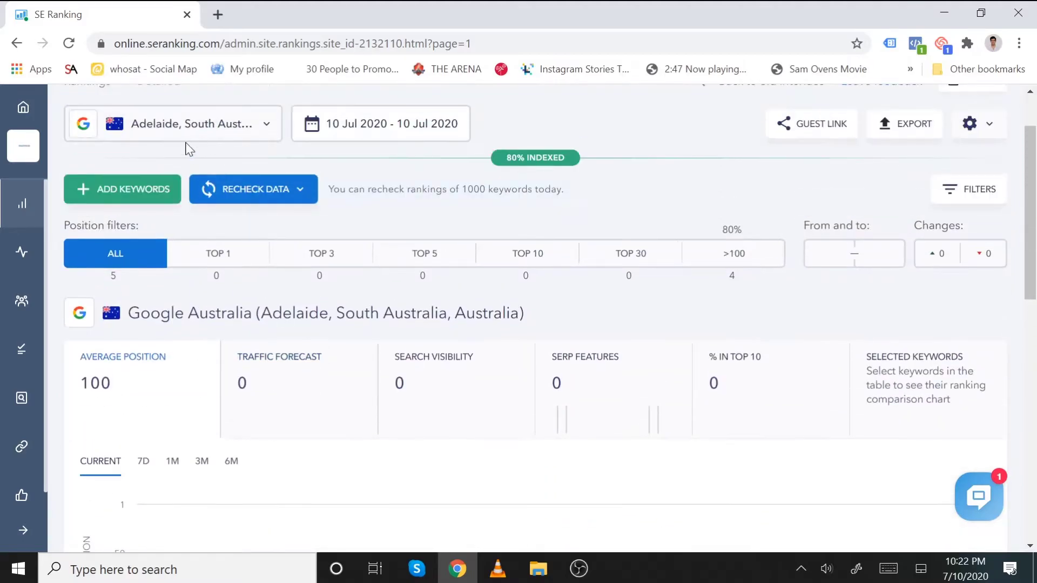
scroll(248, 155, up, 2)
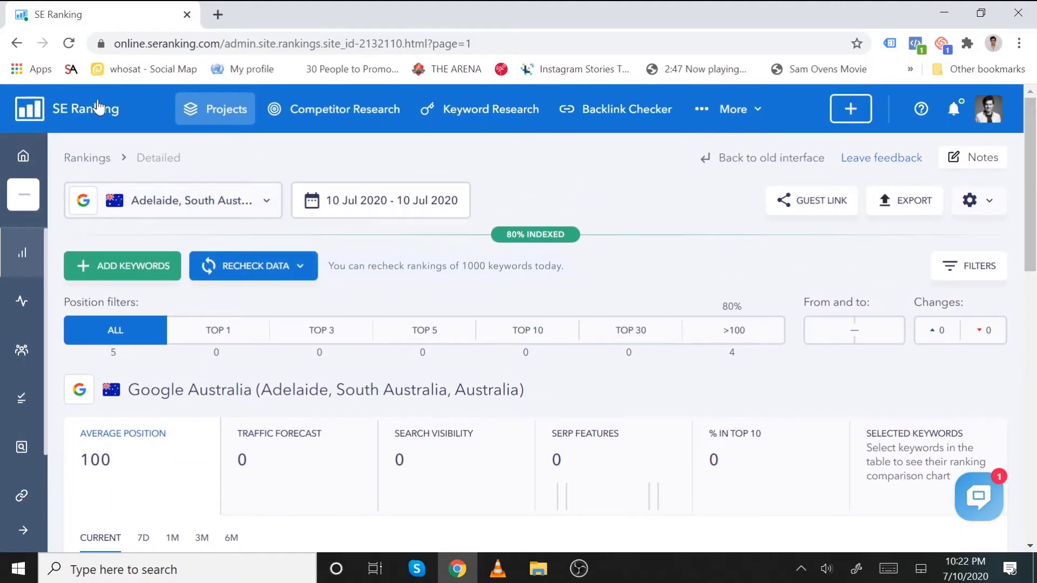
- Open the Digitally Up project's detailed keyword rankings
click(232, 110)
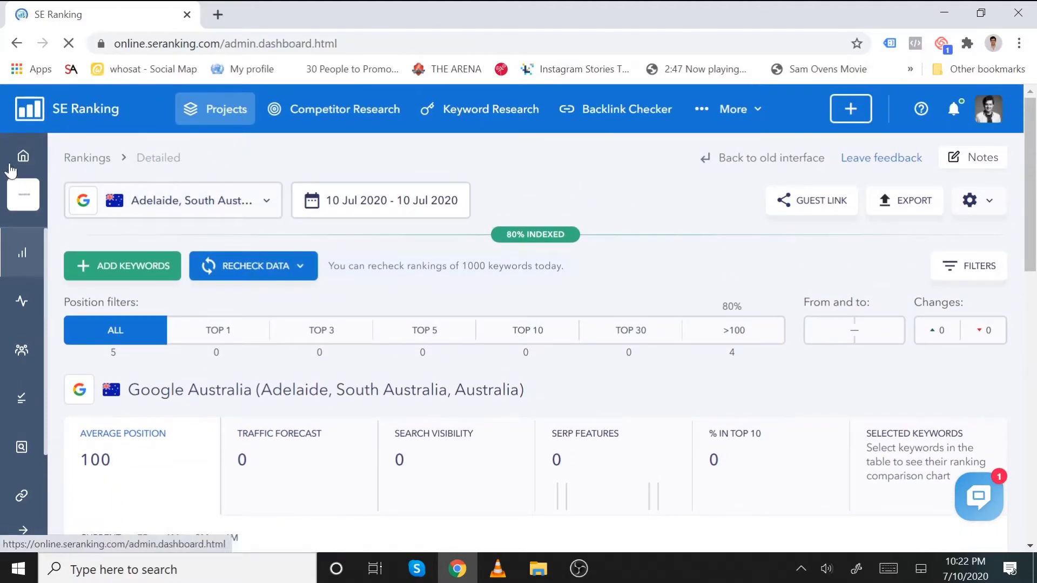
mouse_move(33, 203)
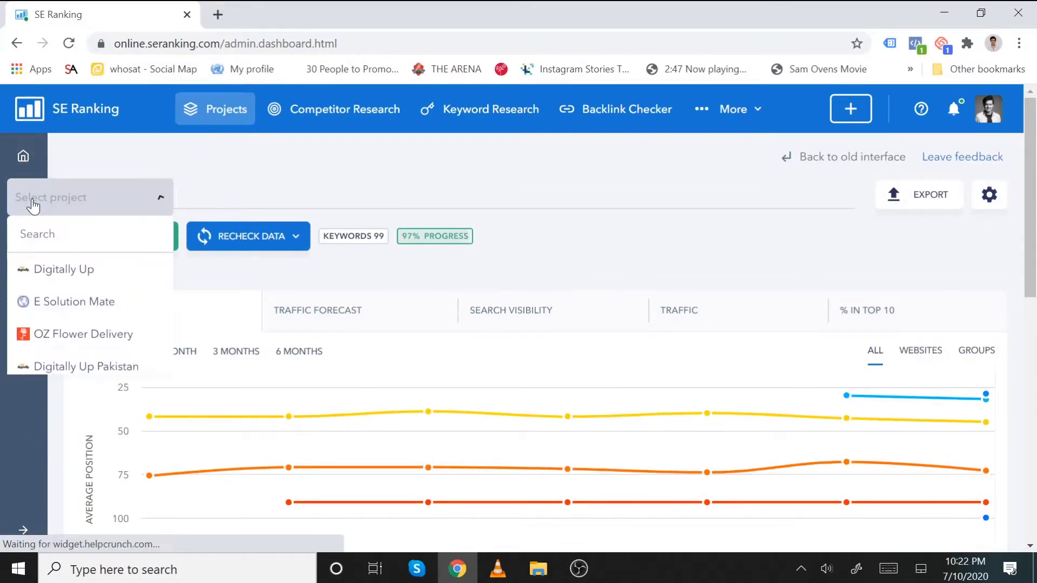
mouse_move(76, 273)
mouse_move(223, 284)
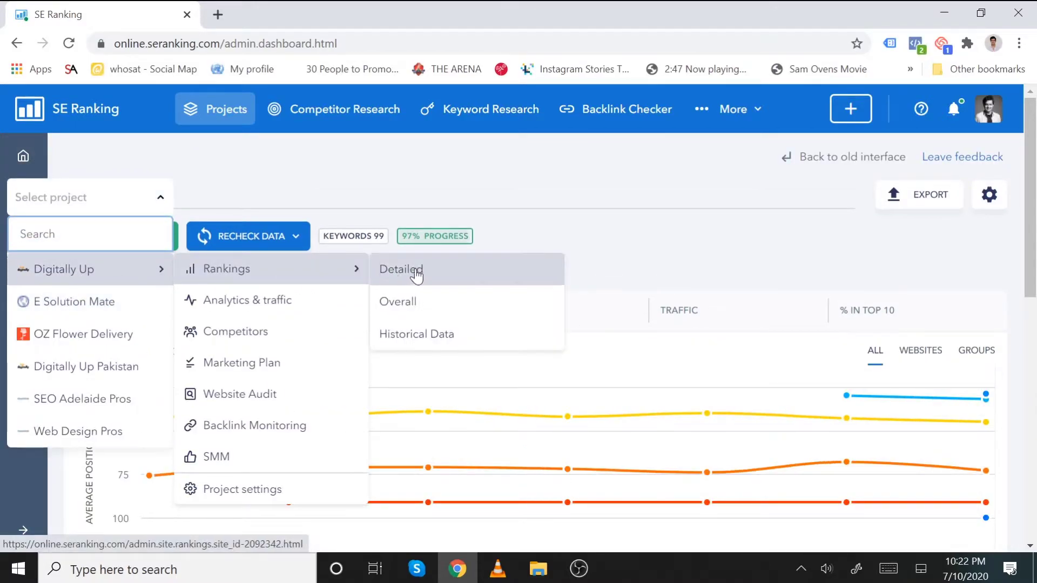
click(416, 269)
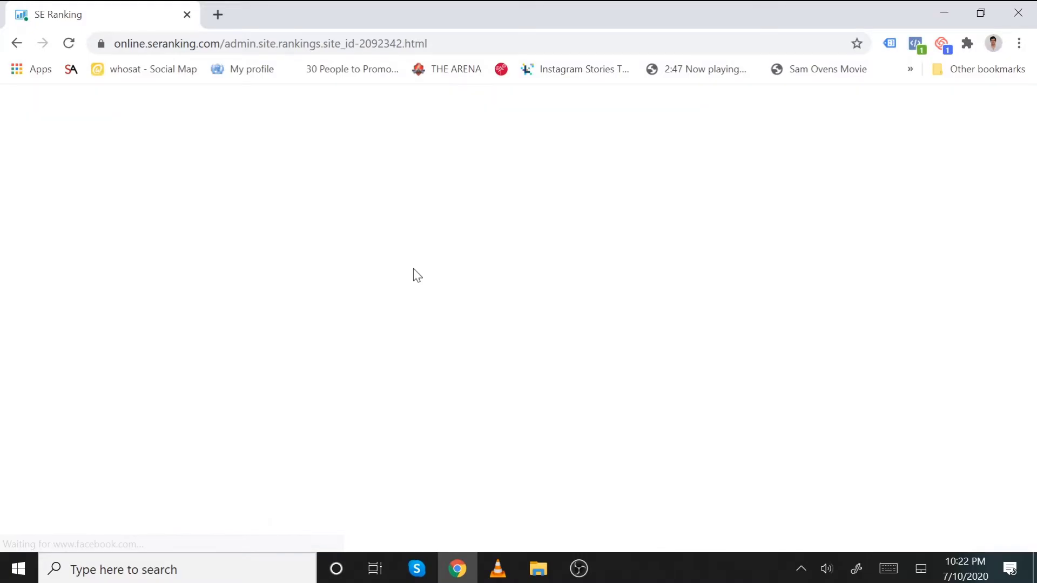
- Scroll through the 25 tracked keywords, such as seo packages adelaide at position 5
scroll(414, 272, down, 3)
scroll(697, 351, down, 8)
scroll(699, 354, down, 3)
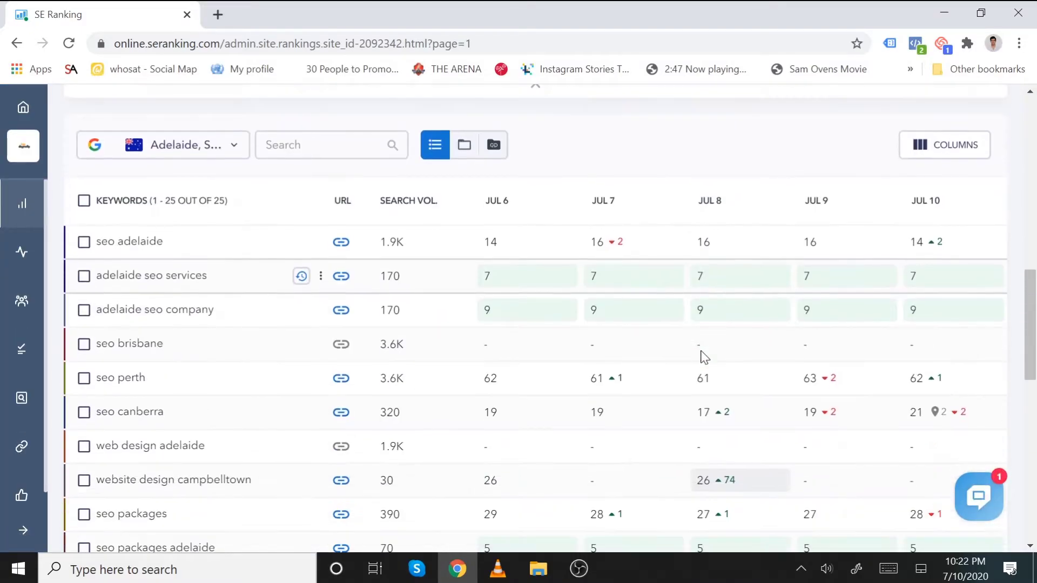
scroll(701, 357, up, 1)
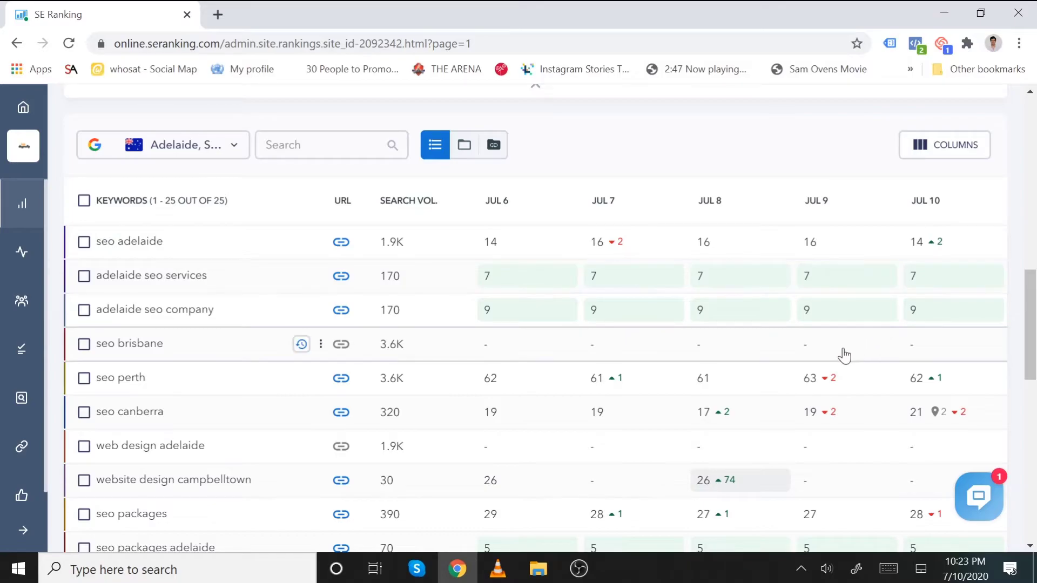
scroll(815, 336, down, 1)
scroll(805, 338, up, 2)
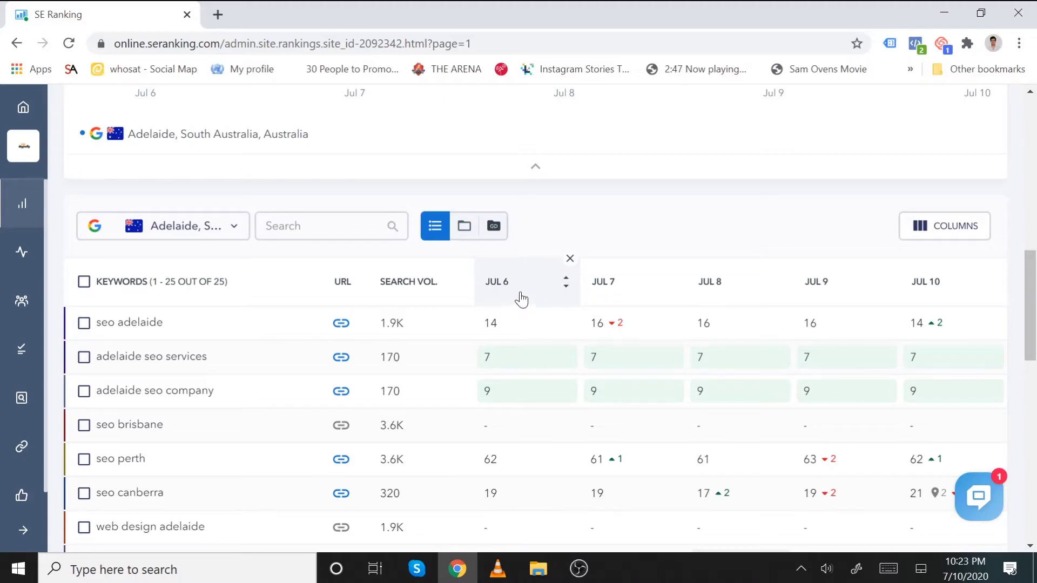
scroll(576, 305, down, 1)
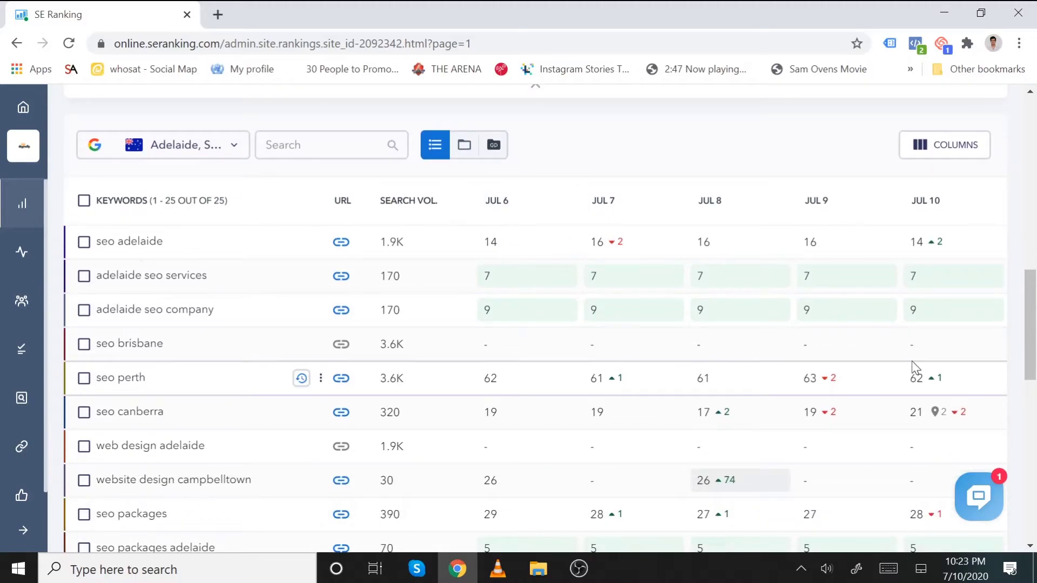
scroll(885, 362, down, 1)
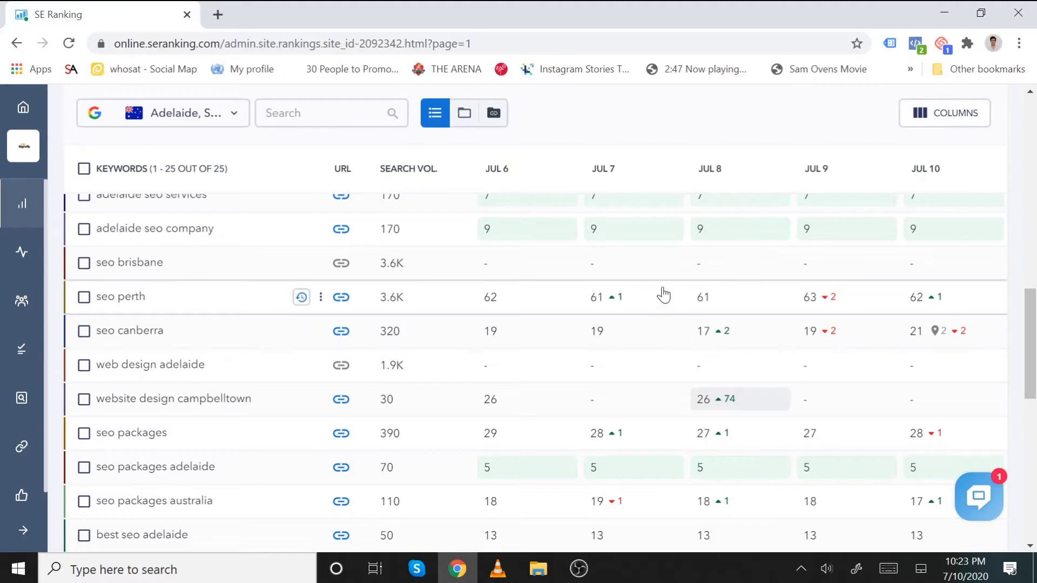
scroll(664, 296, up, 1)
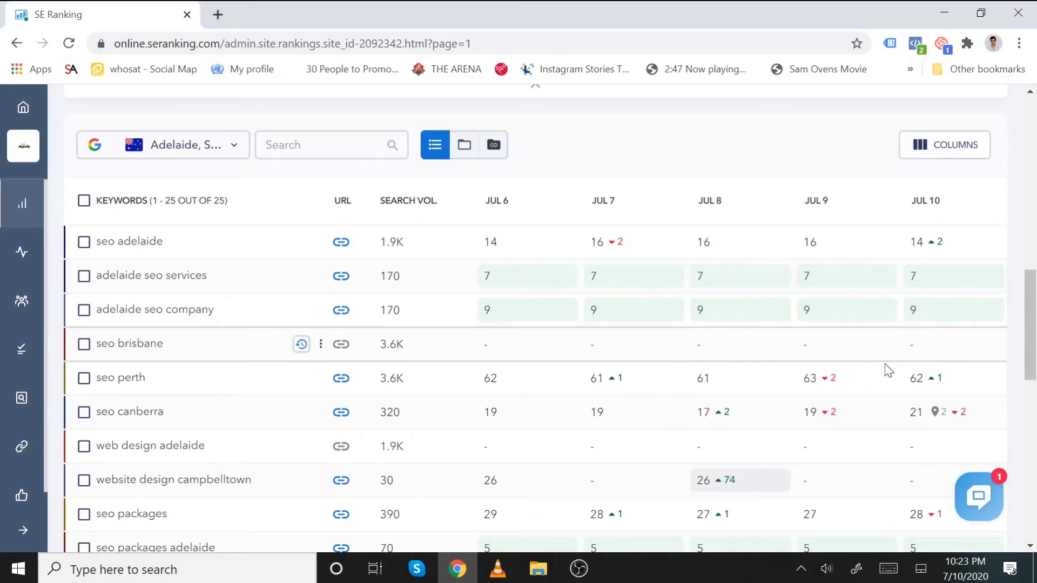
scroll(664, 365, down, 3)
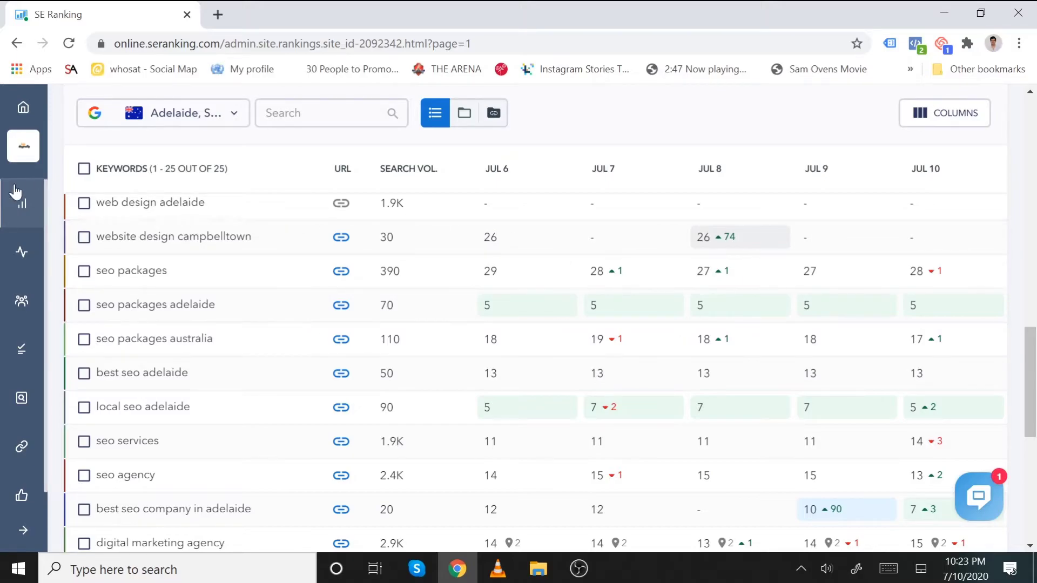
- Open the digitallyup.com.au audit and scroll past its 61/100 score and metrics to the Health Check
mouse_move(24, 296)
mouse_move(22, 402)
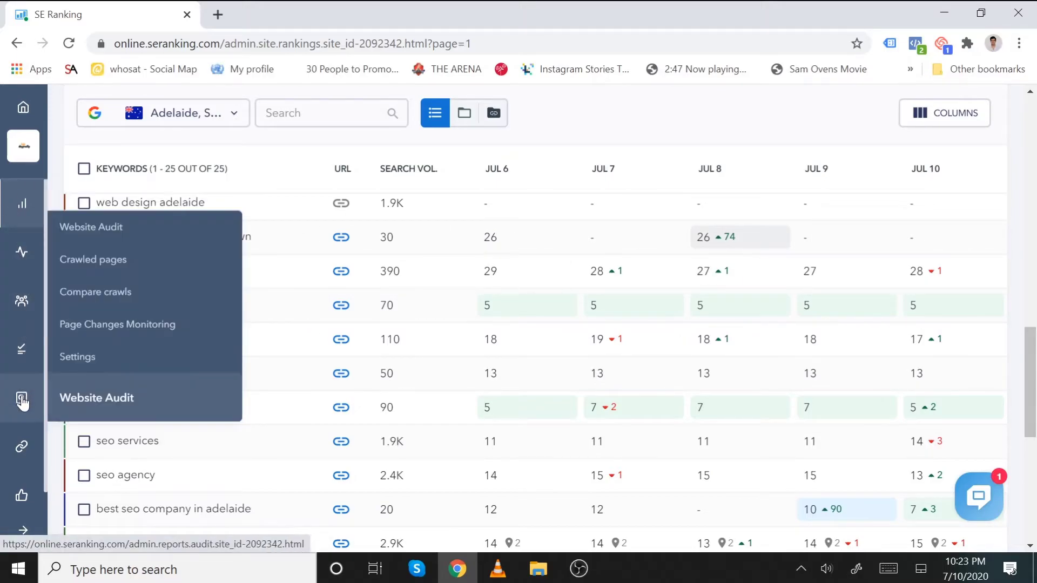
click(95, 401)
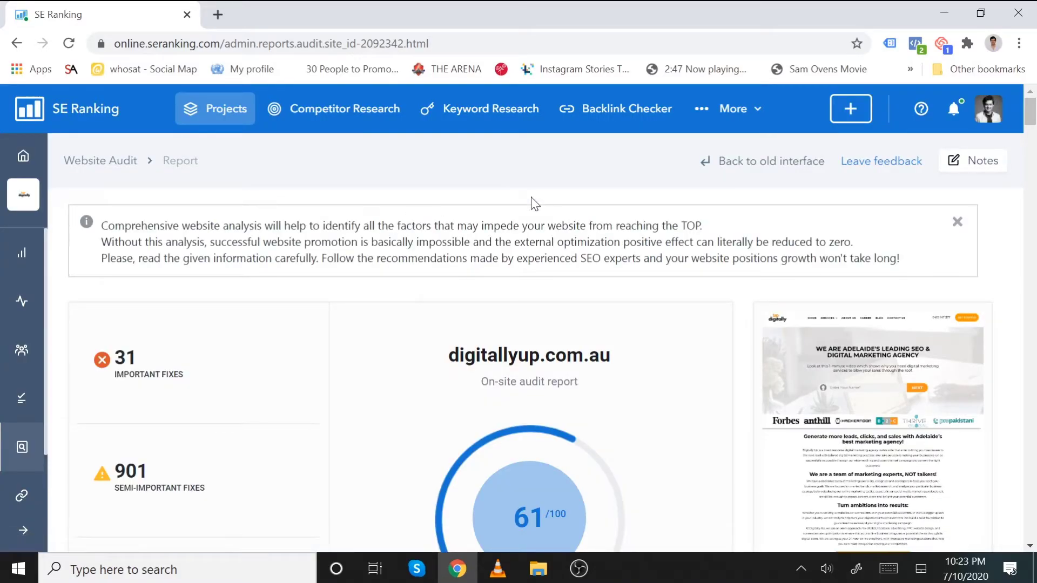
scroll(530, 204, down, 3)
scroll(572, 249, down, 3)
scroll(545, 232, up, 3)
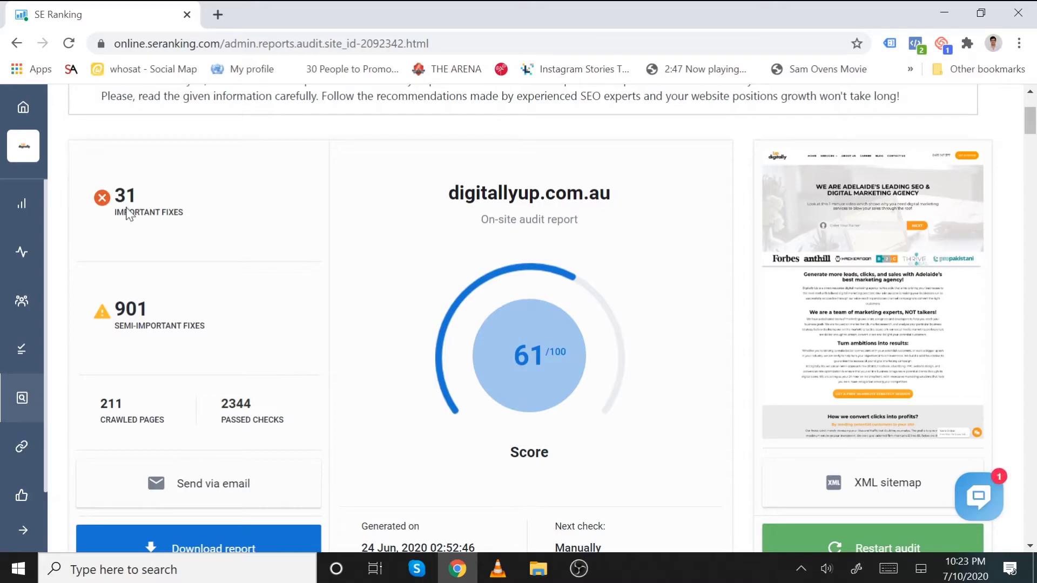
scroll(543, 240, down, 3)
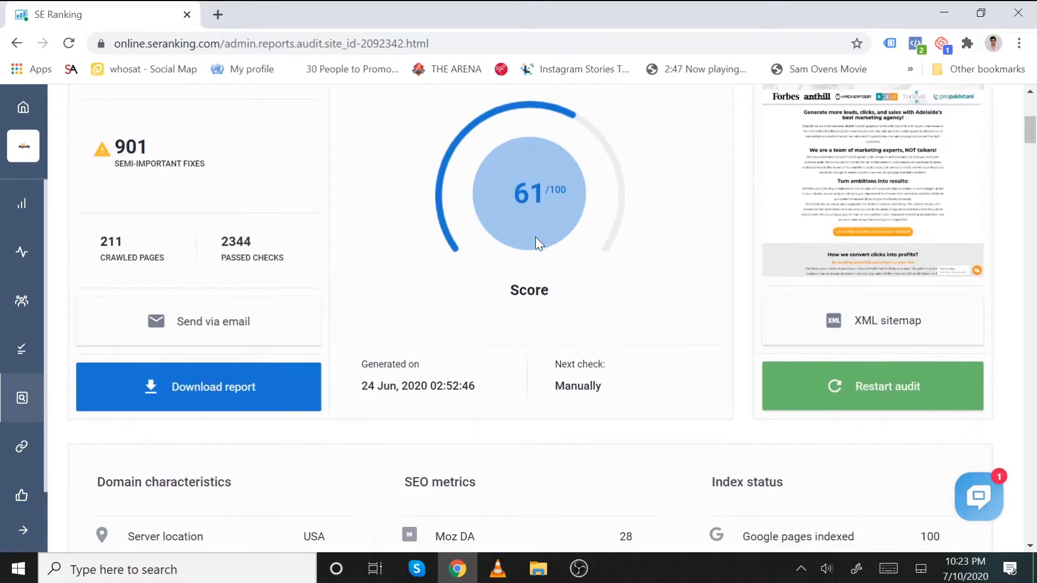
scroll(312, 290, down, 6)
scroll(310, 295, up, 2)
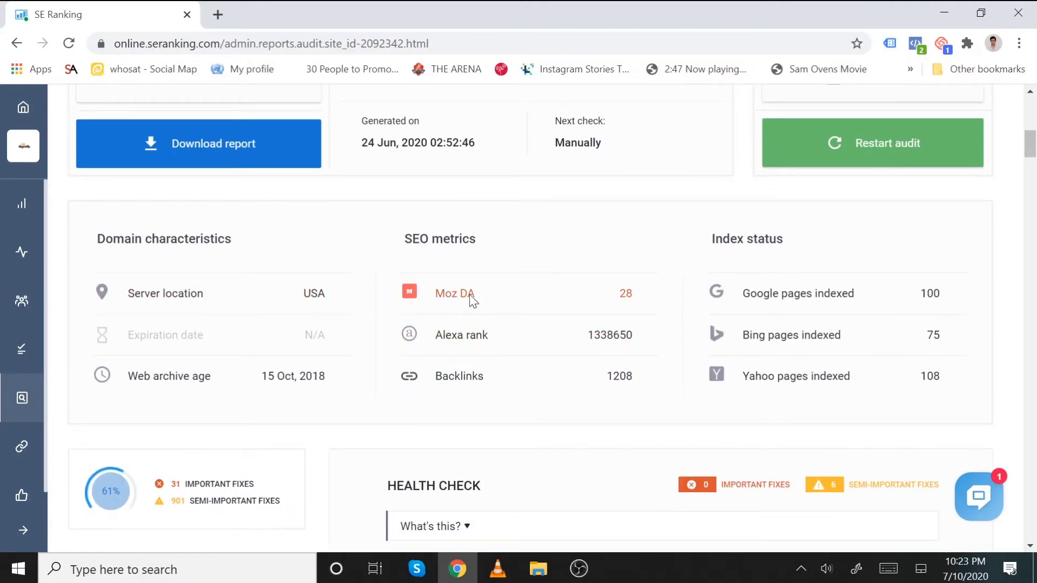
scroll(543, 361, down, 6)
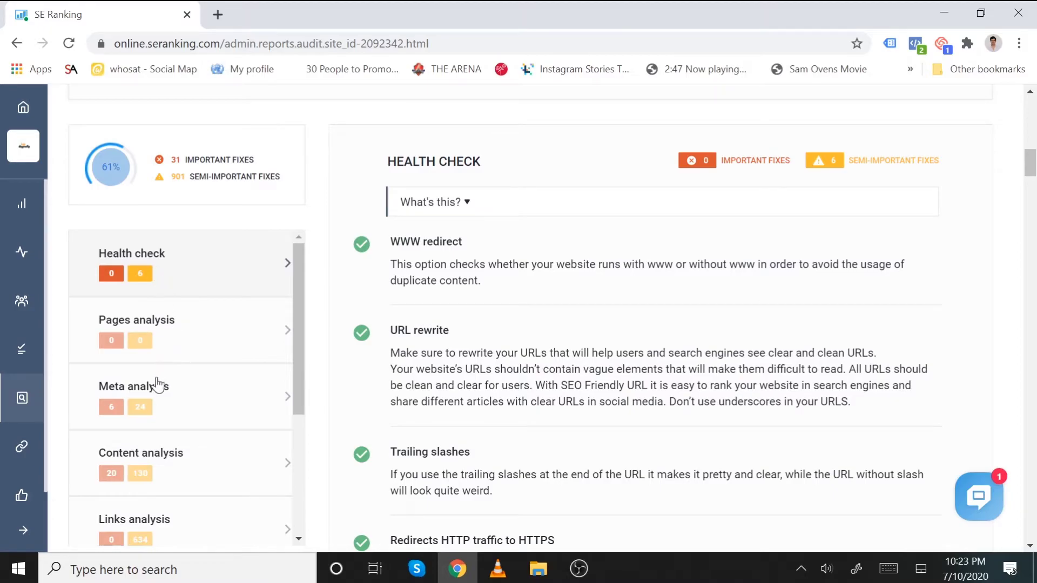
- Open the list of 6 pages with duplicate titles from the audit's Meta analysis section
click(164, 310)
click(143, 335)
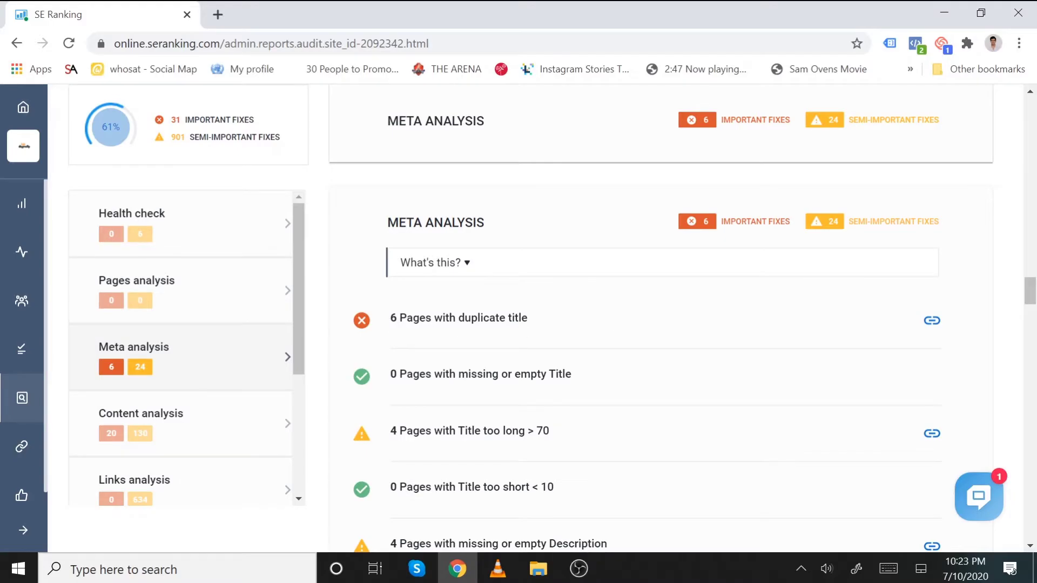
click(932, 322)
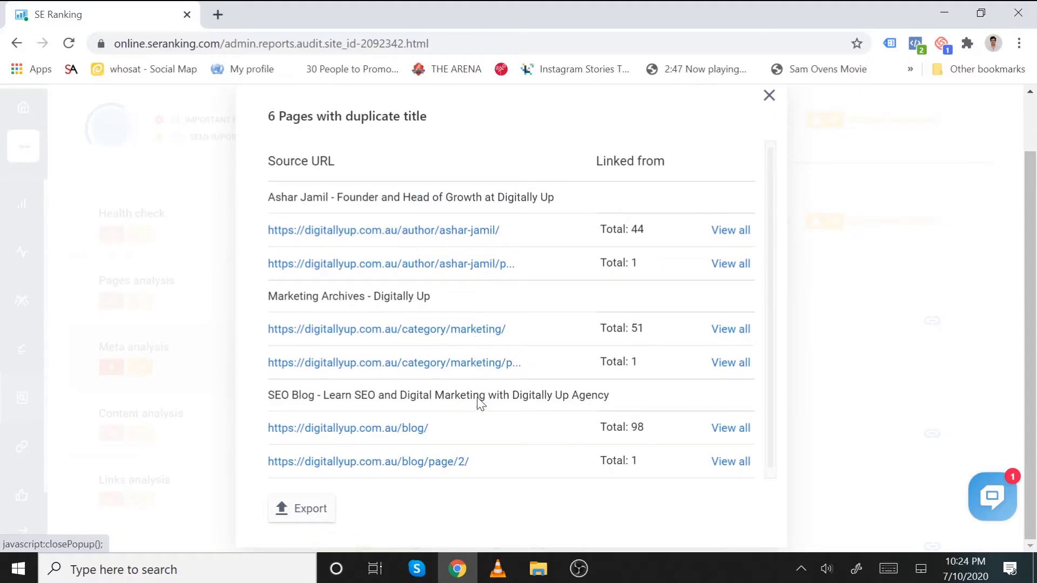
- Close the duplicate-title list and scroll back up to the 61/100 score overview
click(770, 98)
scroll(641, 292, down, 10)
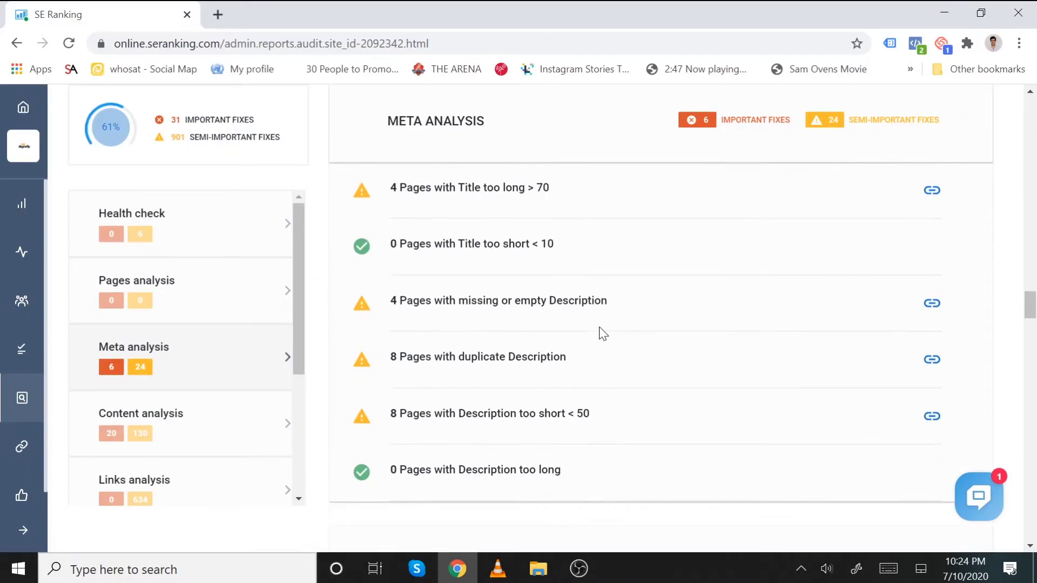
scroll(324, 313, up, 5)
scroll(424, 294, up, 15)
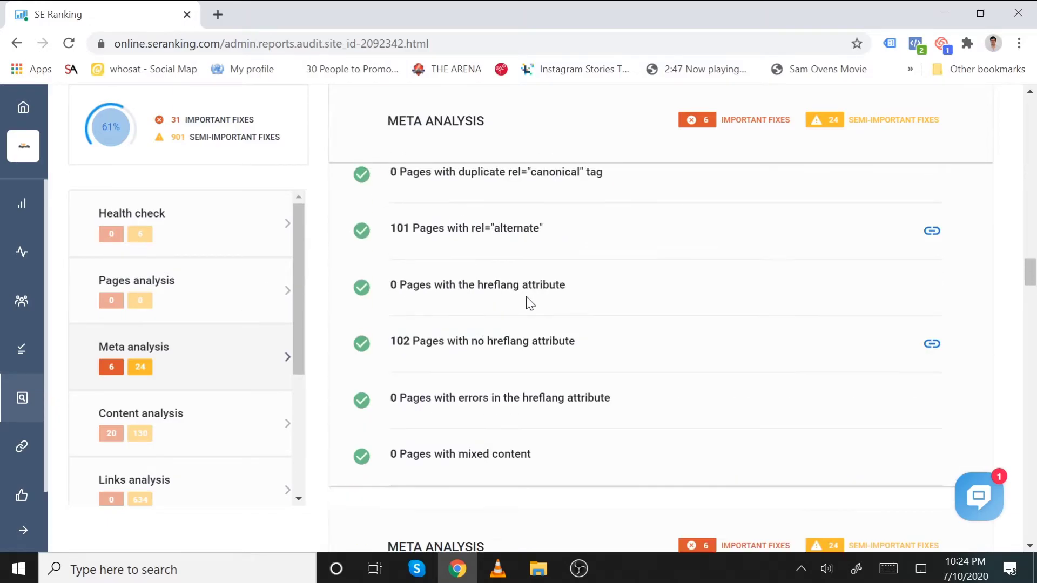
scroll(594, 295, up, 15)
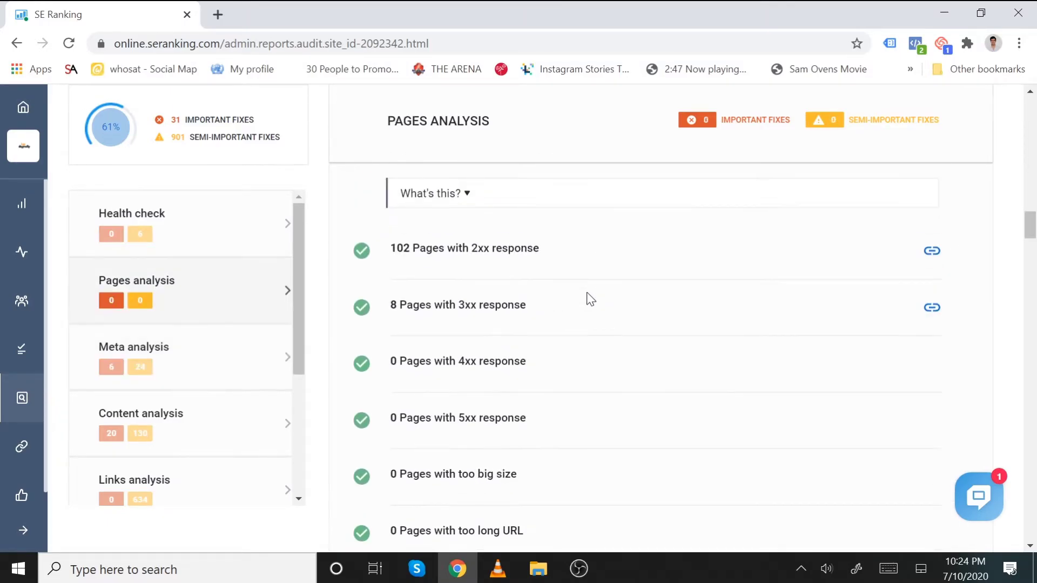
scroll(590, 299, up, 3)
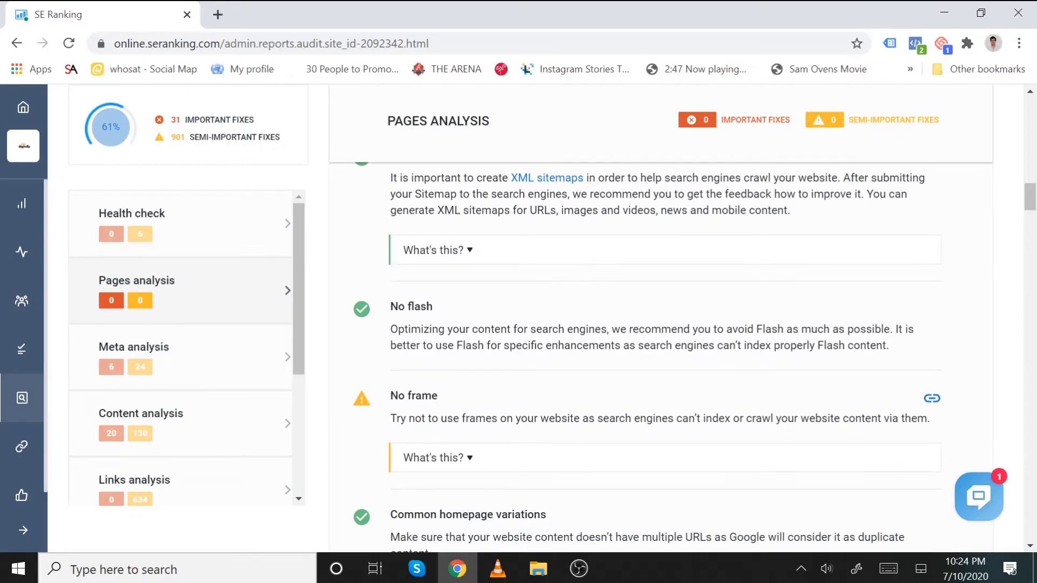
scroll(514, 284, up, 20)
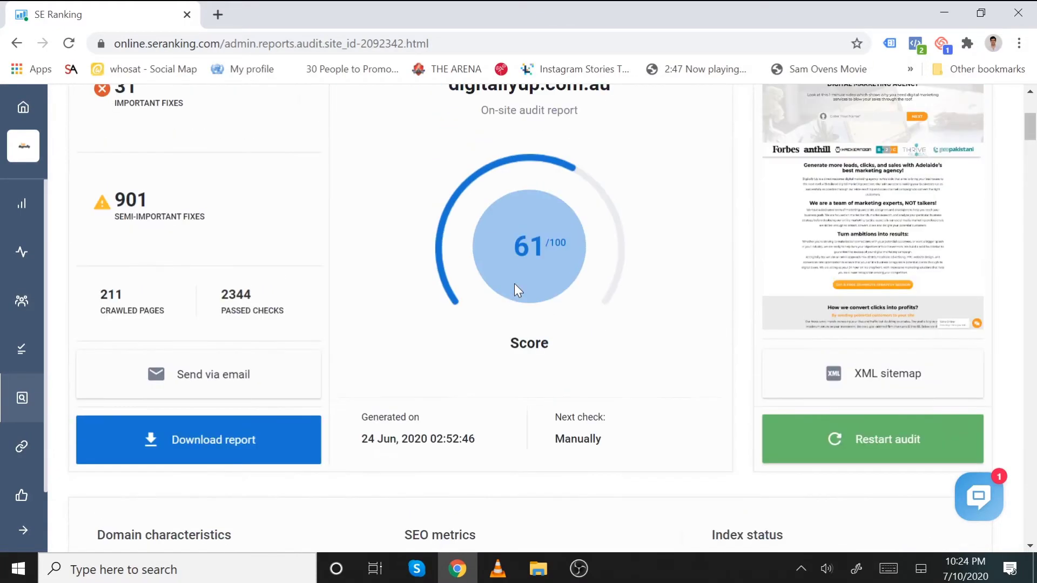
scroll(519, 280, up, 3)
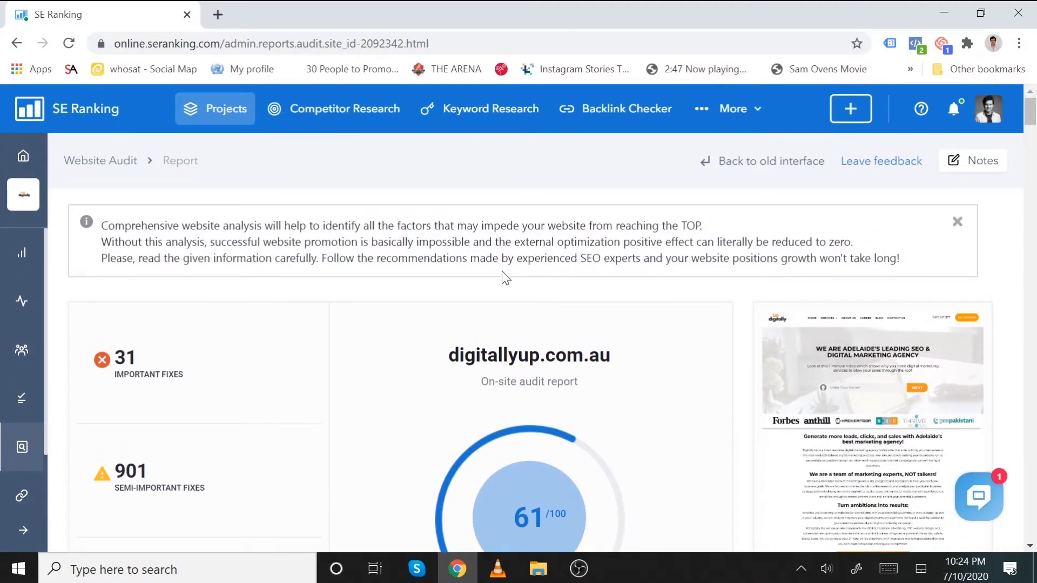
scroll(483, 270, down, 15)
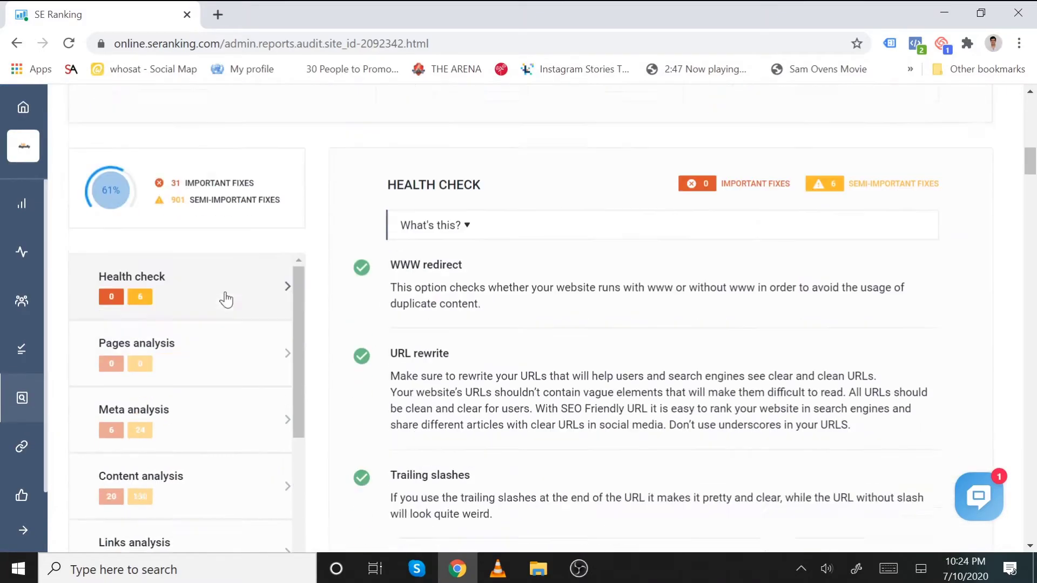
scroll(205, 342, down, 3)
scroll(207, 346, down, 3)
scroll(224, 375, up, 10)
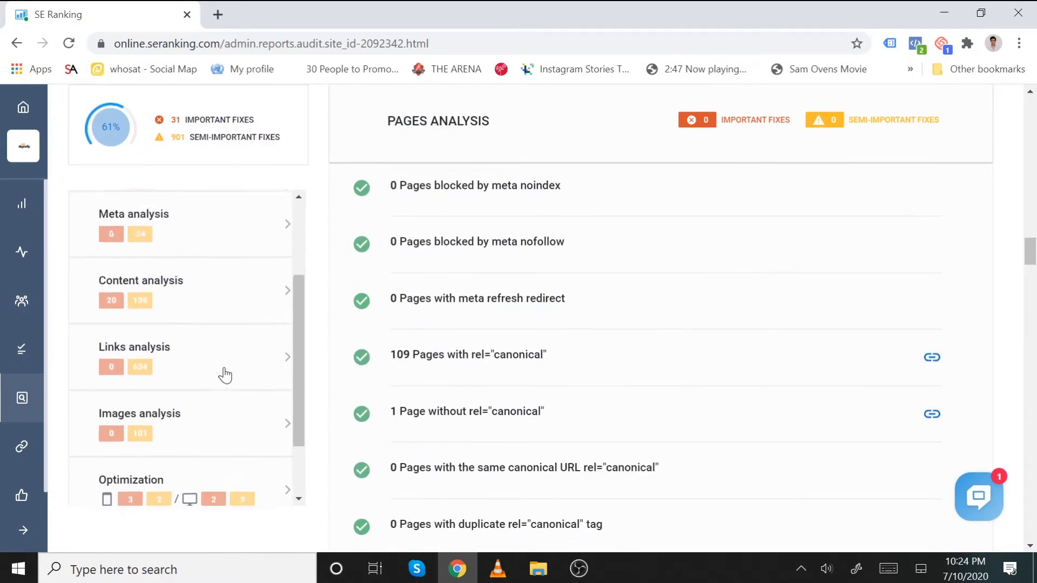
scroll(317, 317, up, 20)
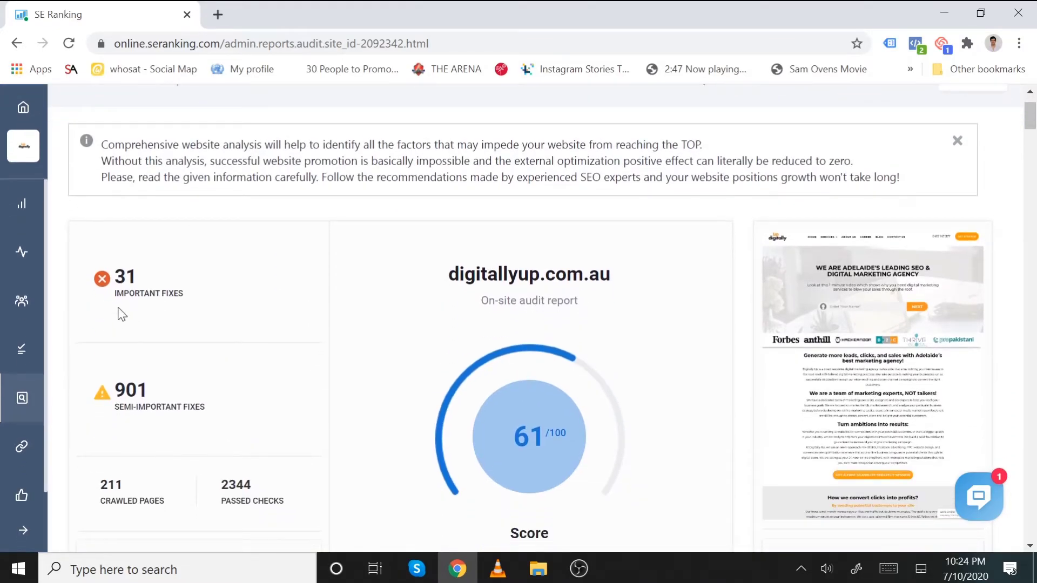
scroll(187, 295, down, 3)
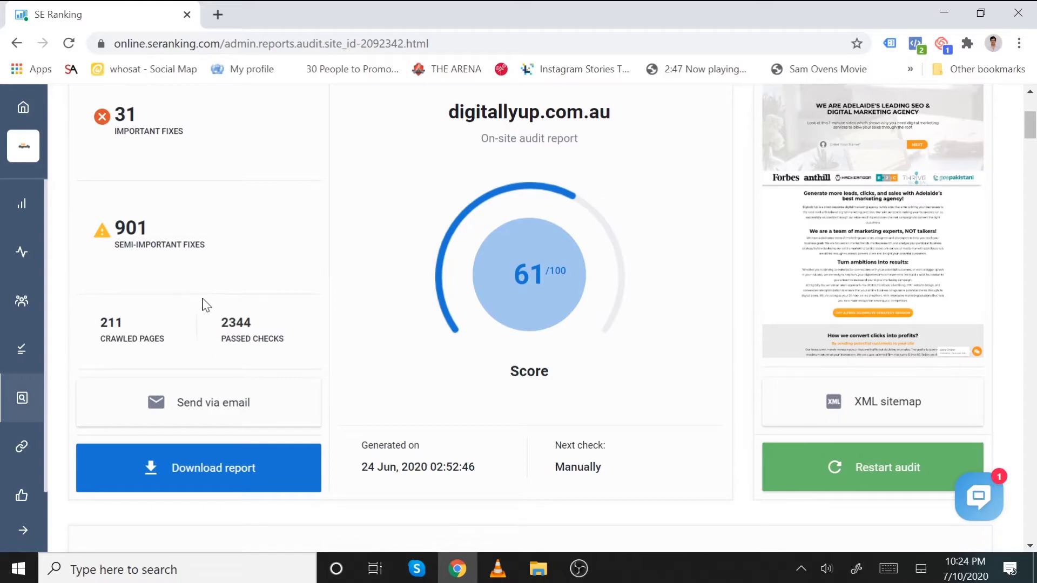
scroll(334, 259, up, 5)
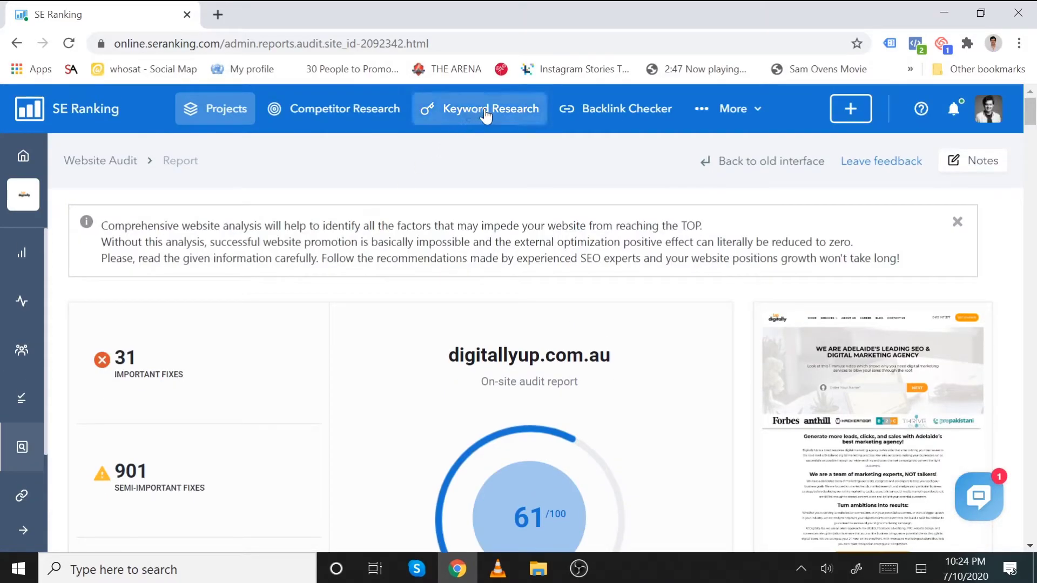
- Run Keyword Research on 'seo adelaide' for Google Australia
click(486, 113)
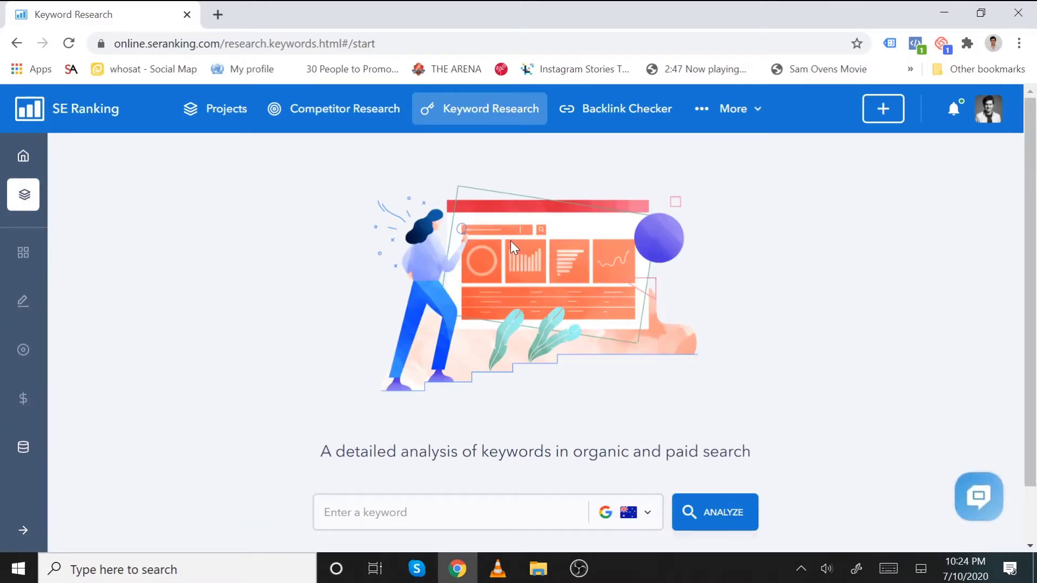
click(463, 496)
scroll(463, 496, down, 1)
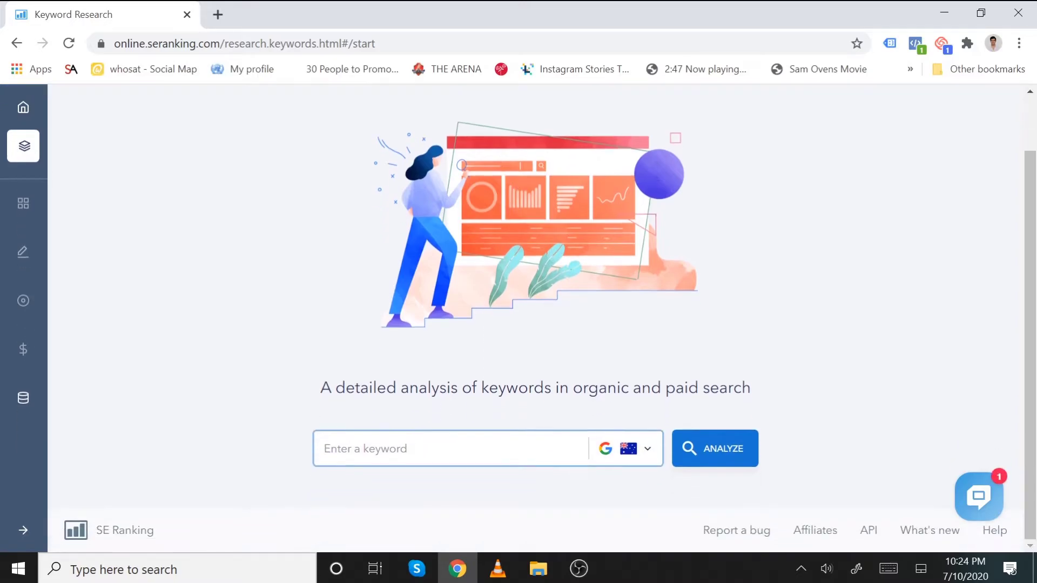
text(seo adelaide)
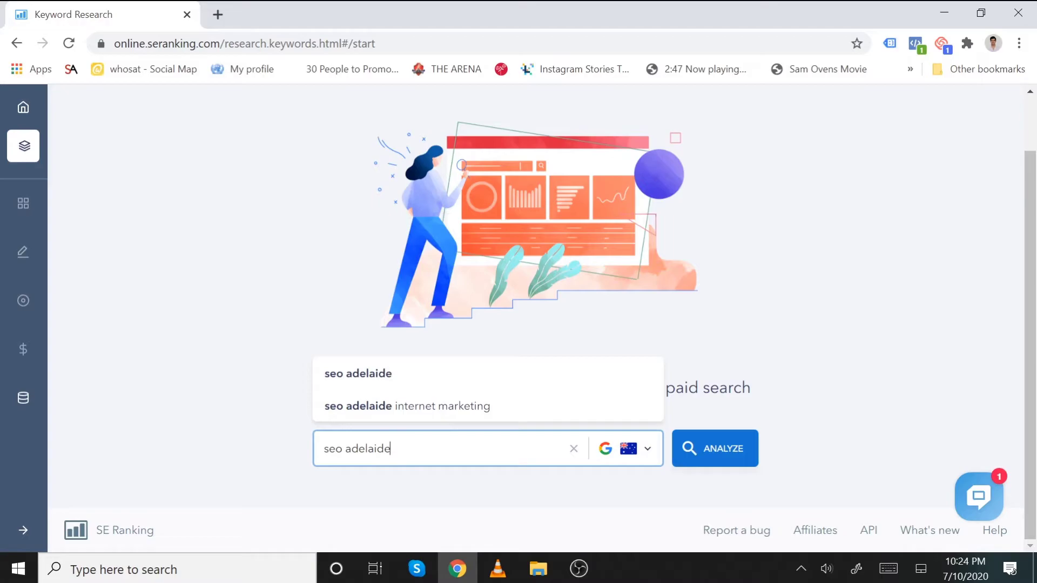
click(427, 388)
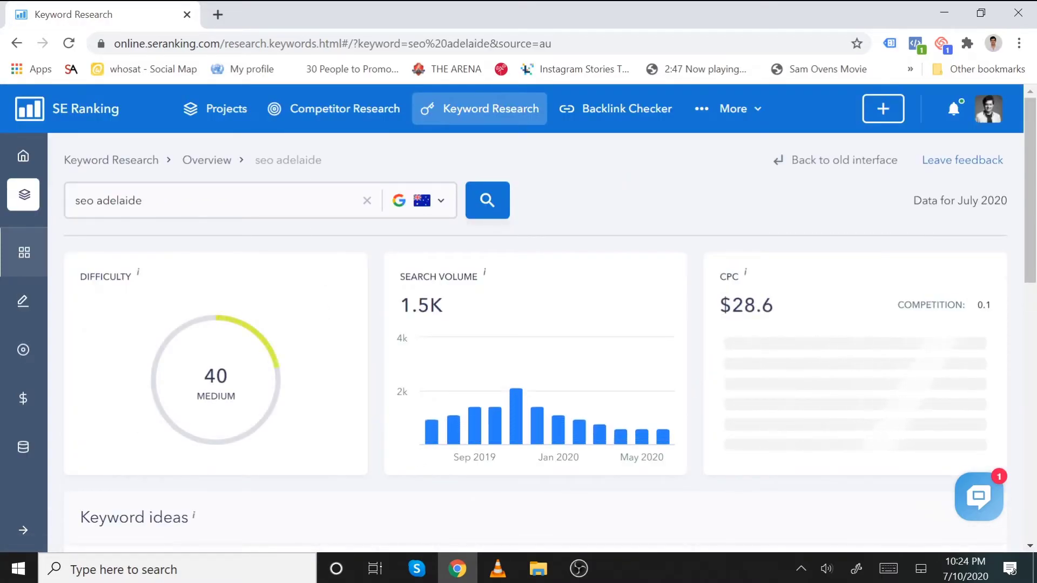
- Review difficulty 40, volume 1.5K and CPC $28.6, then the keyword ideas and competitors
scroll(352, 278, down, 1)
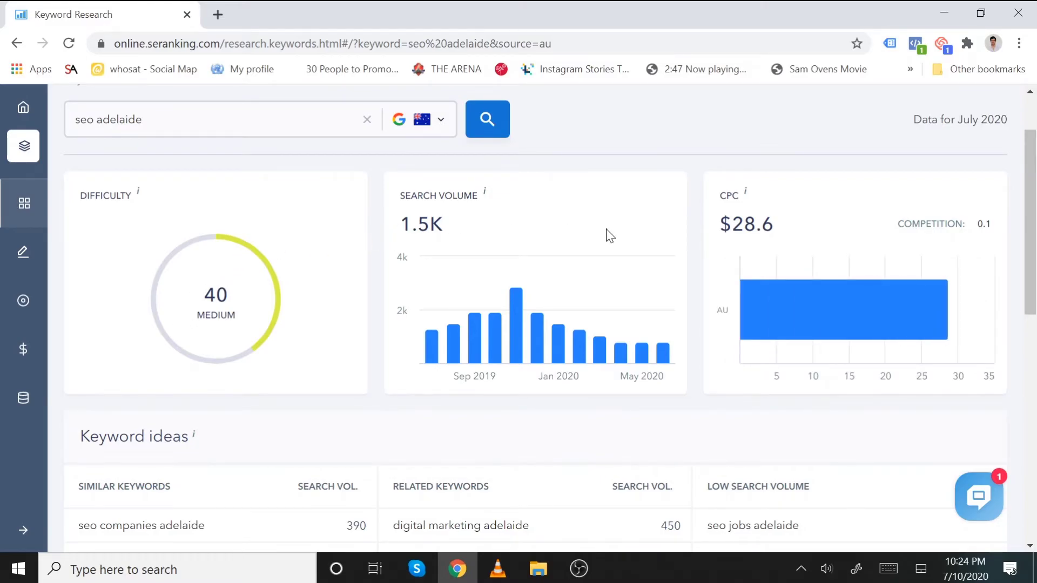
scroll(773, 248, down, 3)
scroll(847, 254, up, 3)
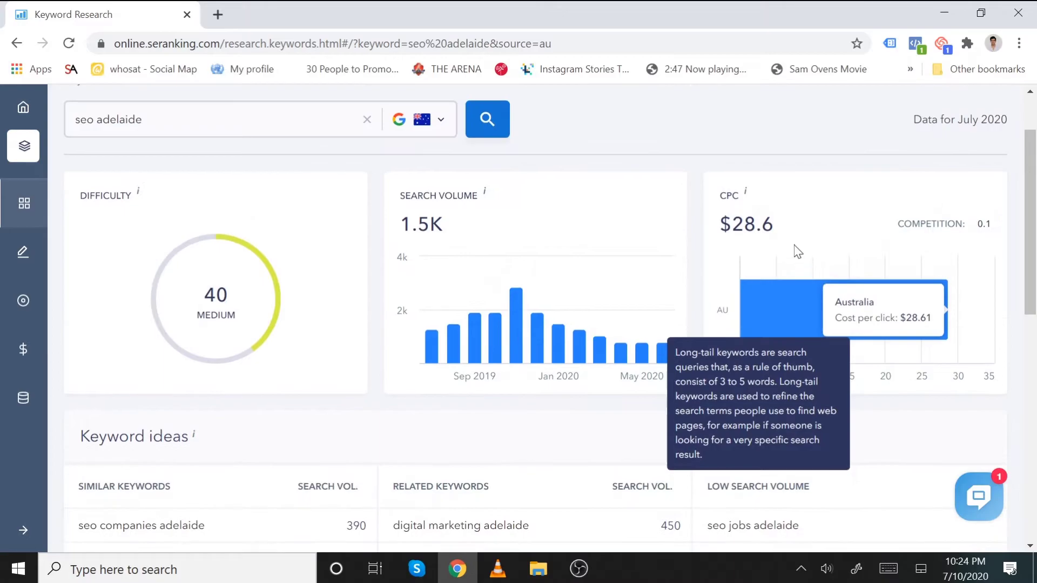
drag(778, 226, 718, 227)
click(718, 229)
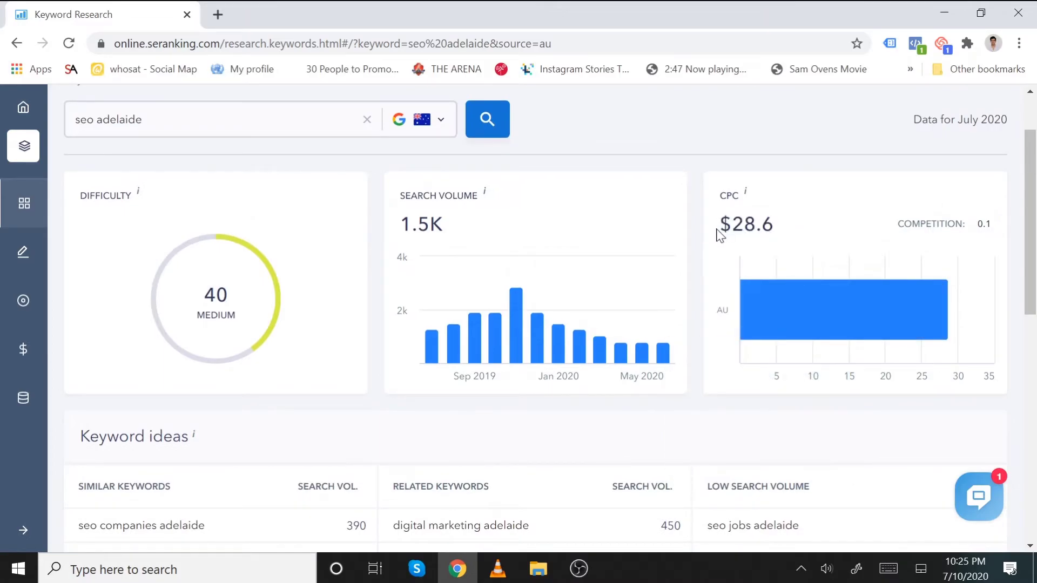
double_click(752, 224)
scroll(614, 300, down, 4)
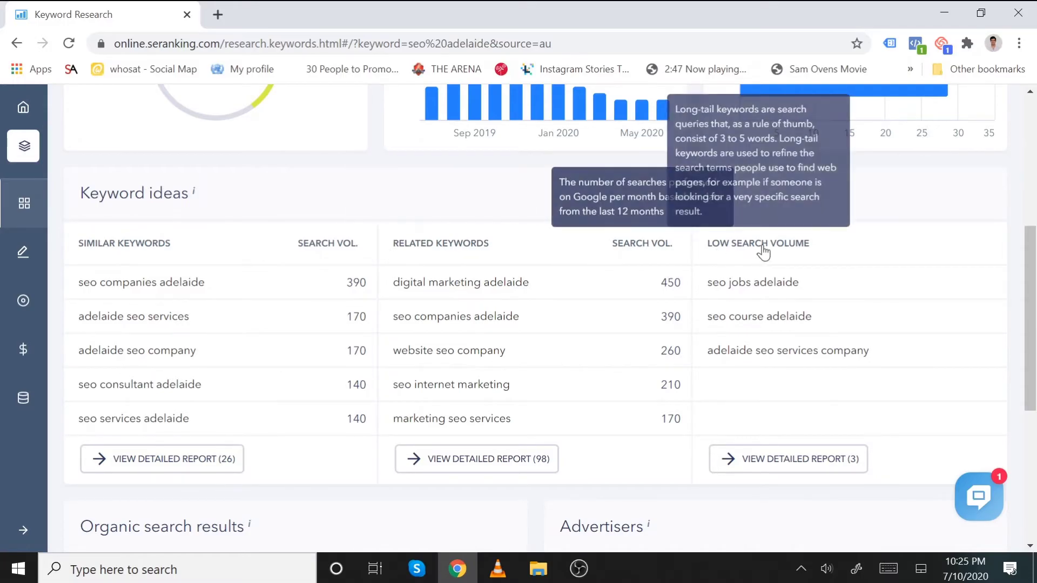
scroll(788, 264, down, 4)
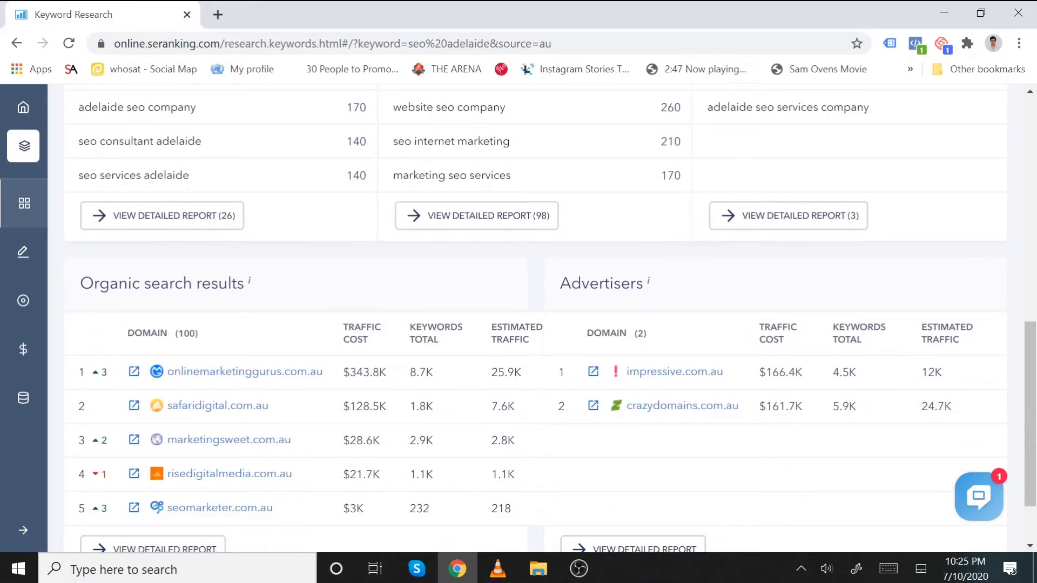
scroll(648, 301, up, 10)
scroll(330, 319, down, 10)
scroll(330, 320, down, 2)
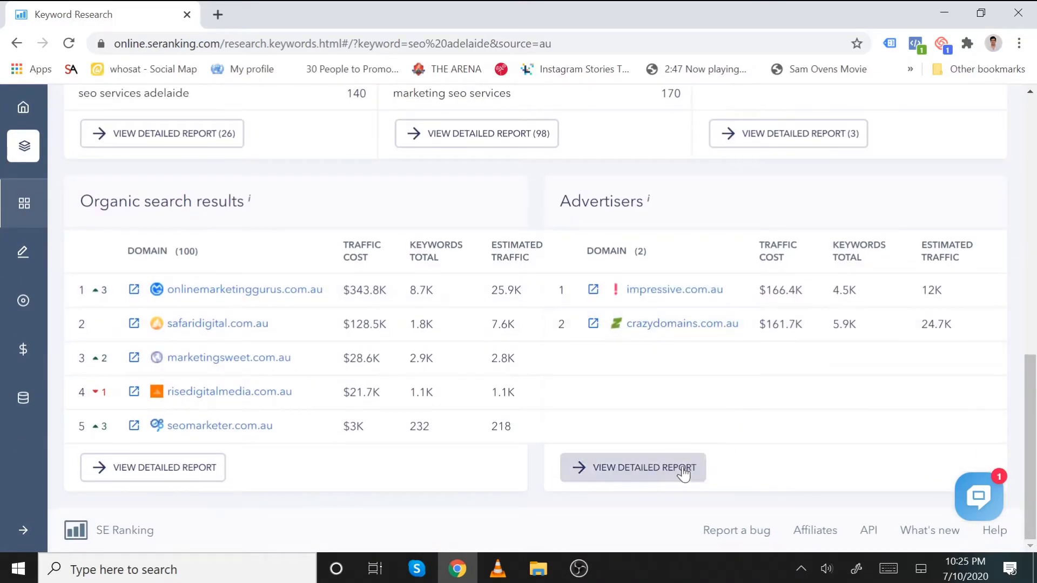
scroll(441, 313, up, 15)
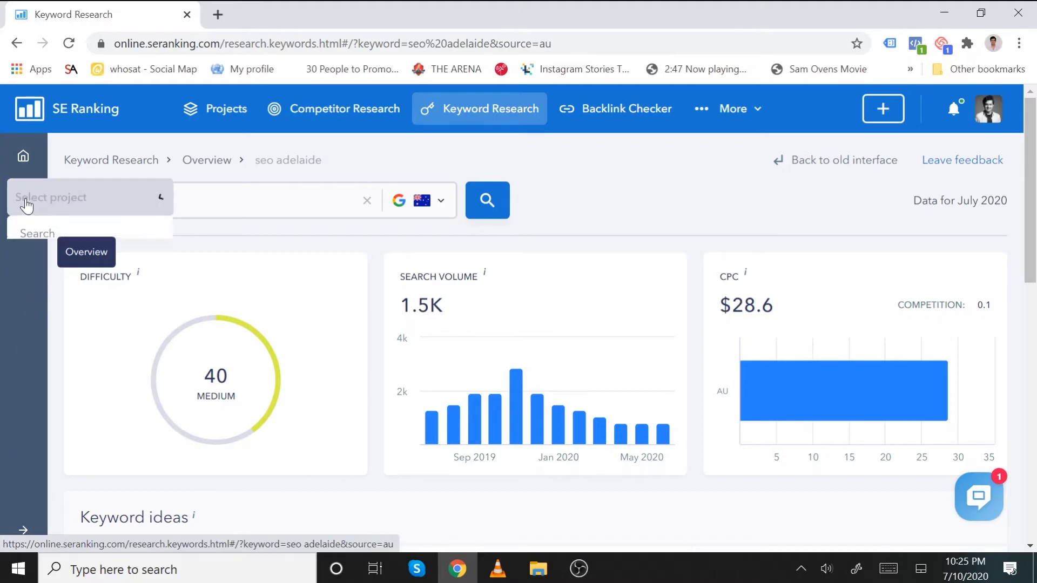
- Go back to the projects dashboard and choose a project whose website audit to view
click(30, 200)
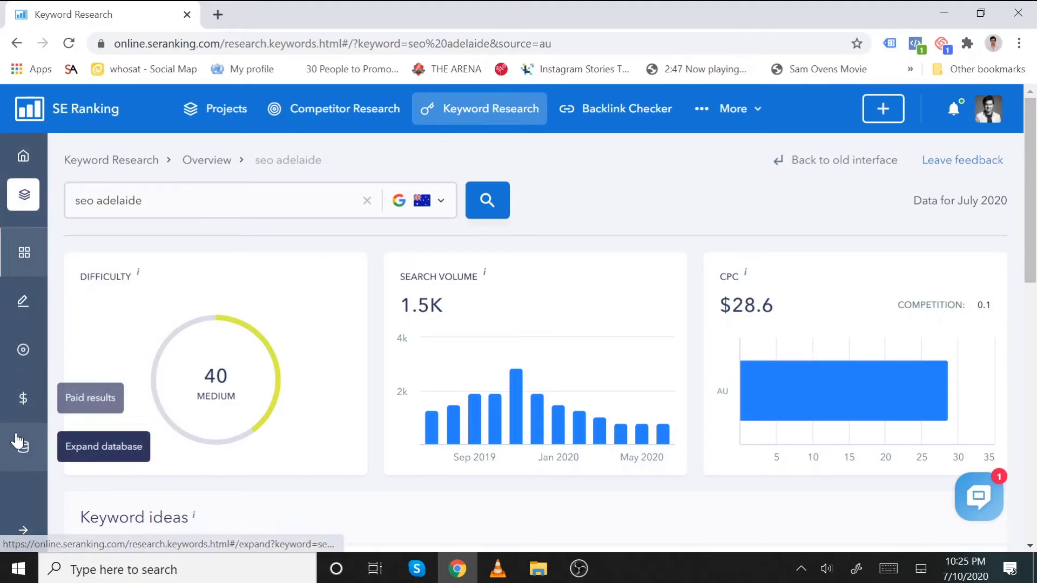
click(28, 159)
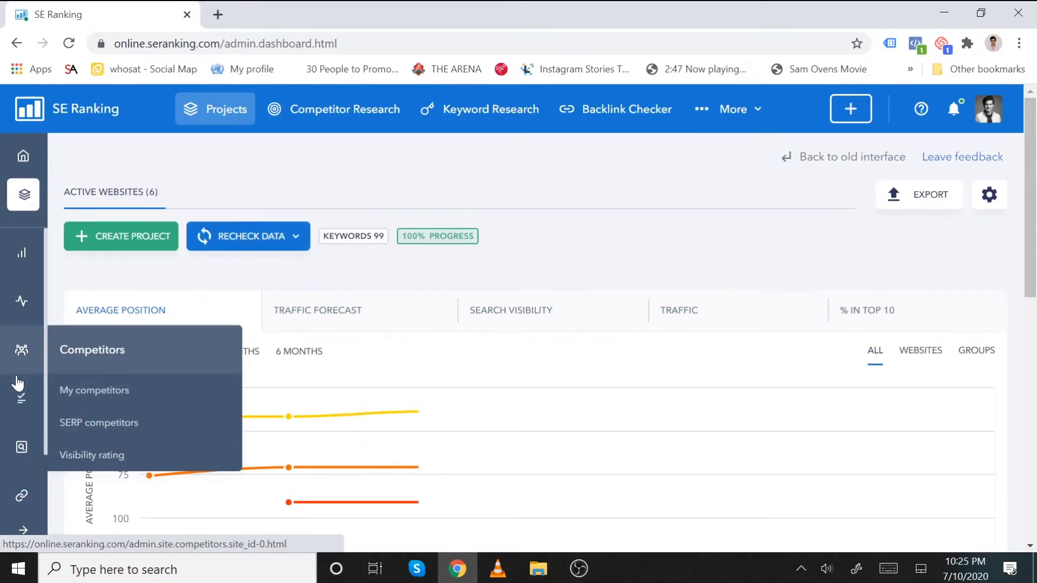
mouse_move(27, 447)
mouse_move(17, 281)
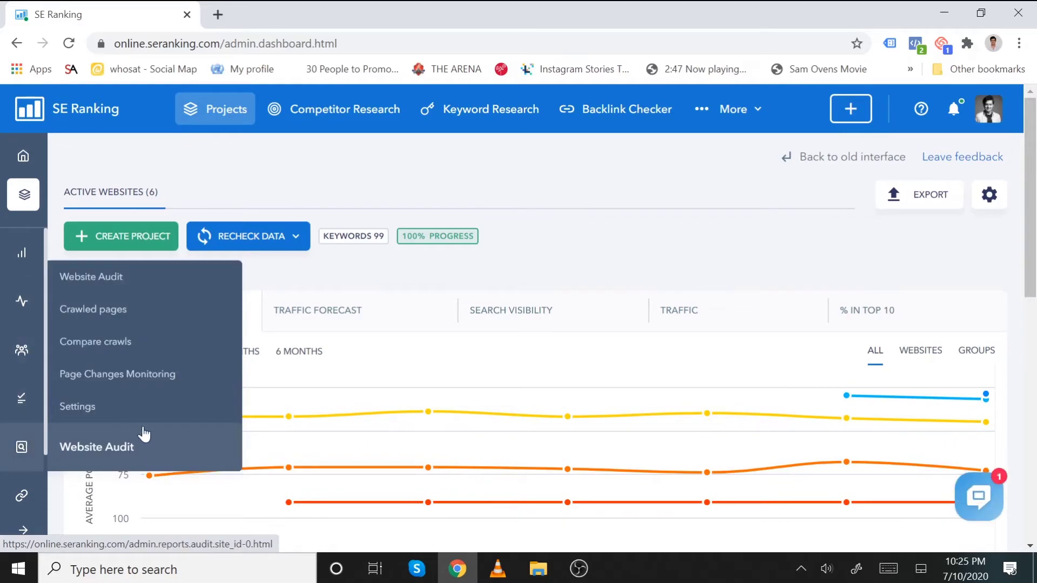
click(142, 384)
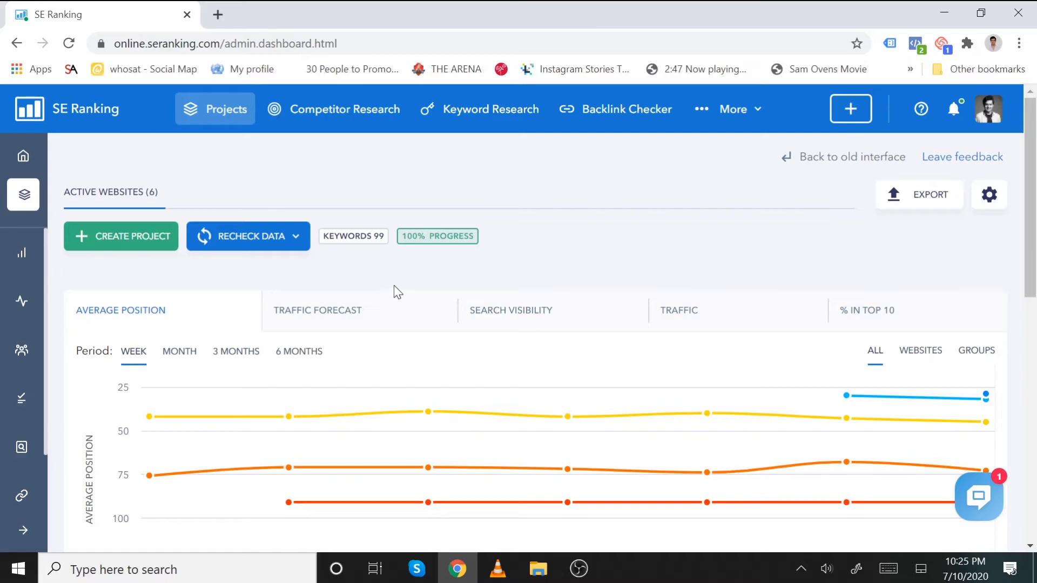
- Expand Digitally Up and open its Google Australia (Adelaide) rankings: average position 37, 28% in top 10
scroll(371, 283, down, 6)
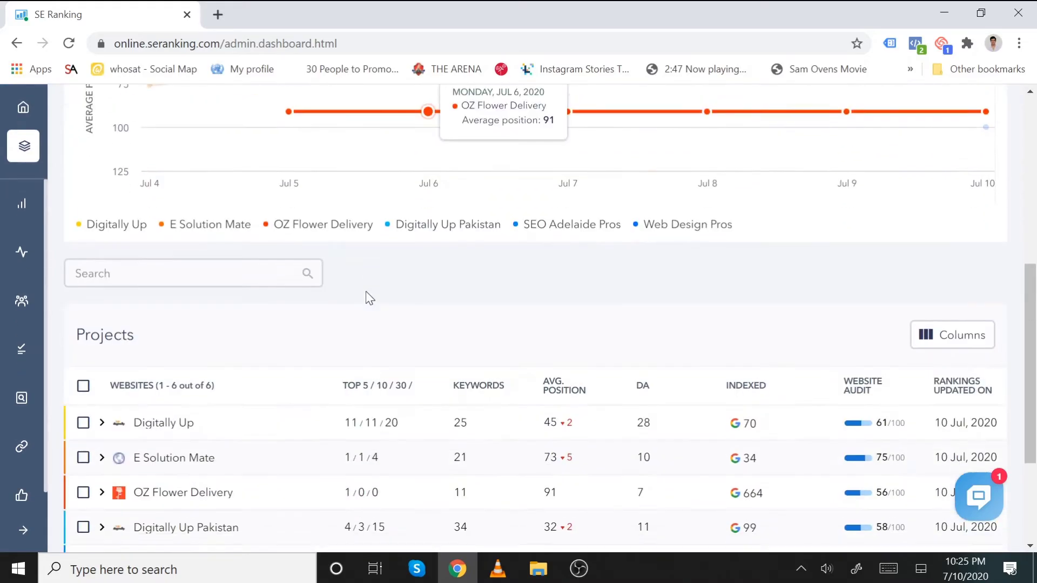
scroll(175, 421, down, 3)
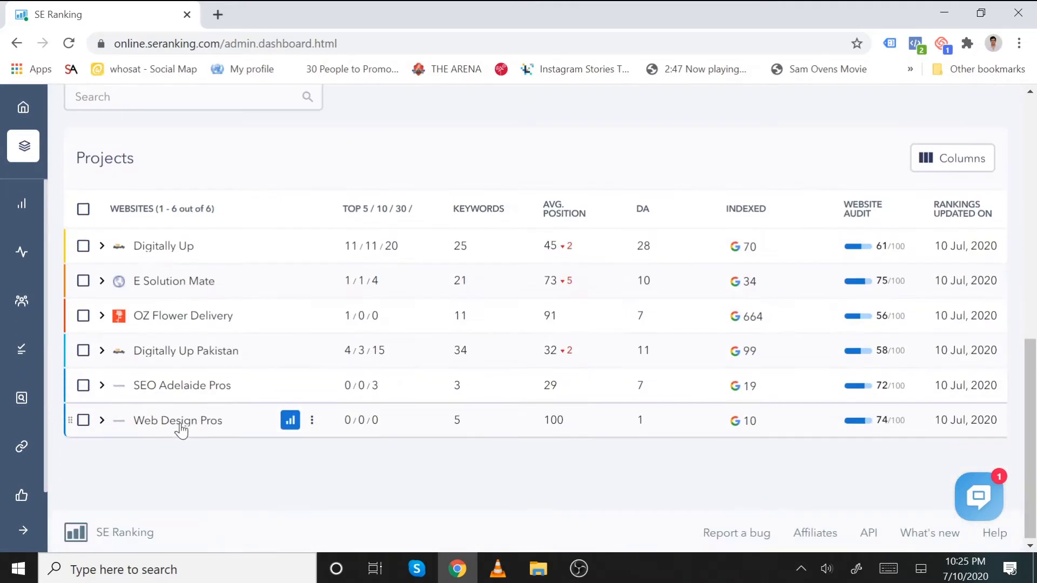
click(169, 255)
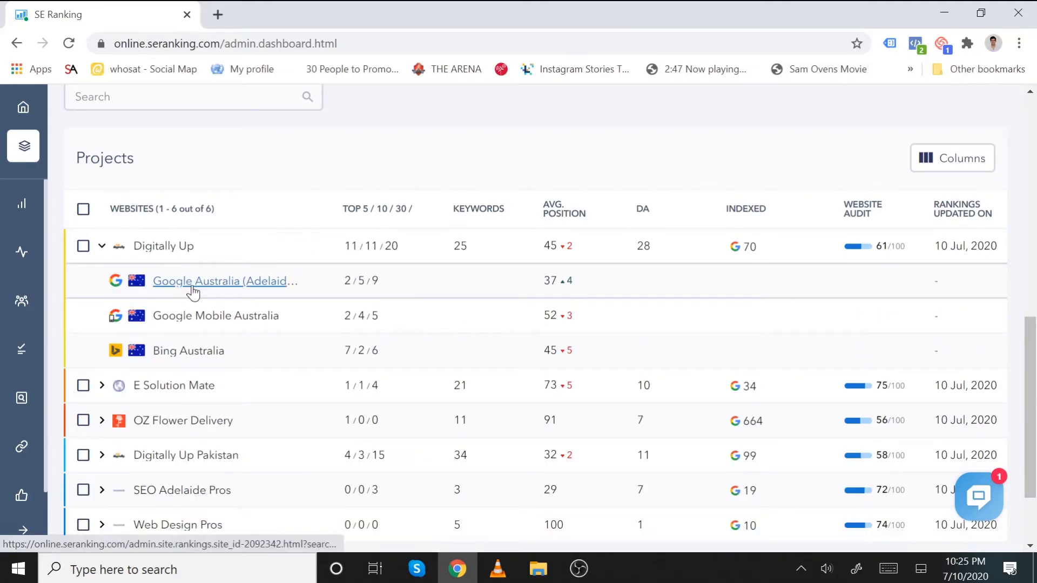
mouse_move(20, 301)
click(208, 282)
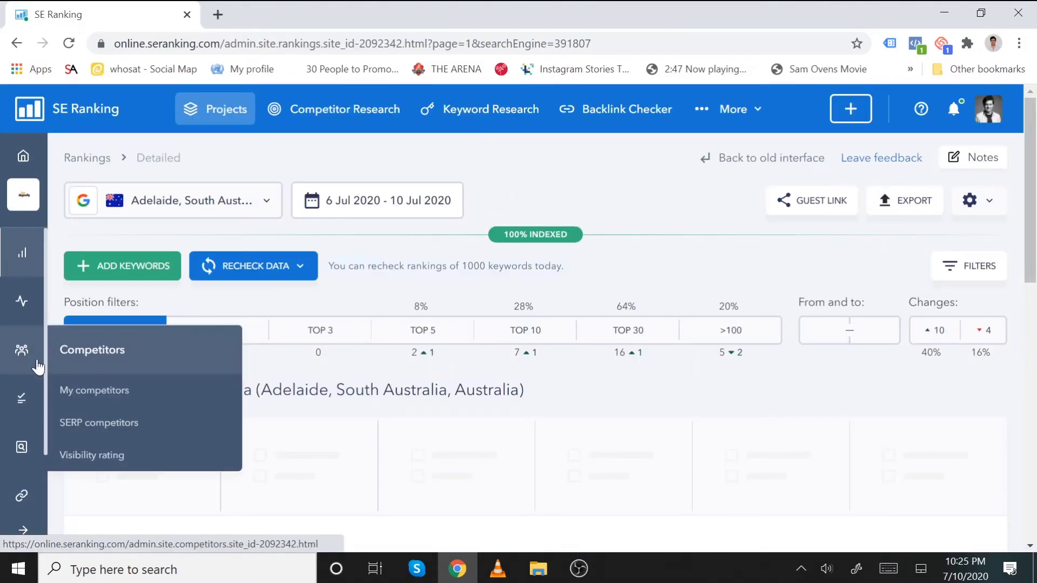
- Open Page Changes Monitoring from the Website Audit sidebar menu
mouse_move(24, 400)
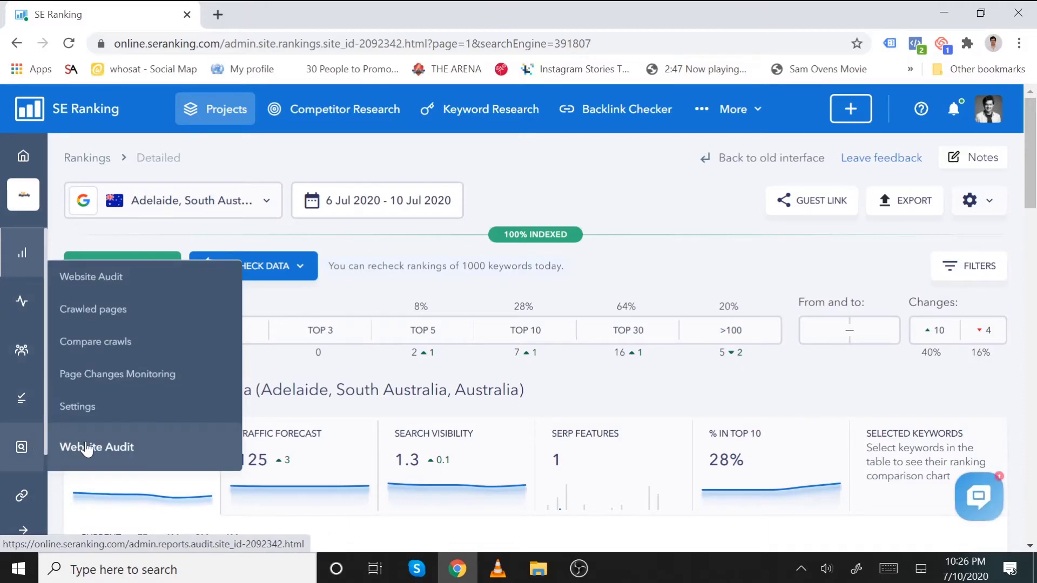
mouse_move(34, 347)
mouse_move(30, 442)
click(133, 373)
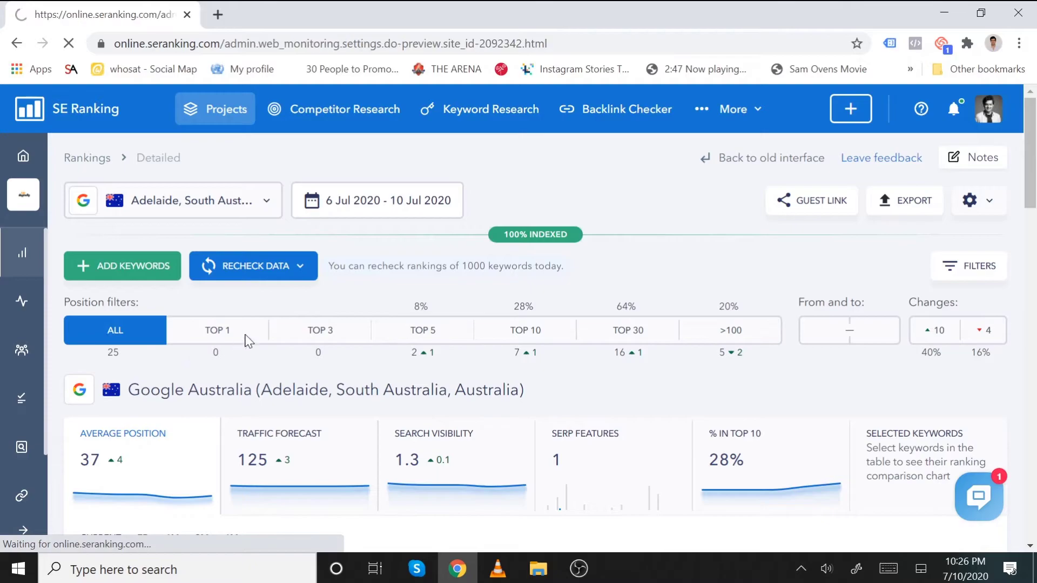
- Scroll through the Page Changes Monitoring page offering title, H1 and robots.txt tracking
scroll(367, 335, down, 5)
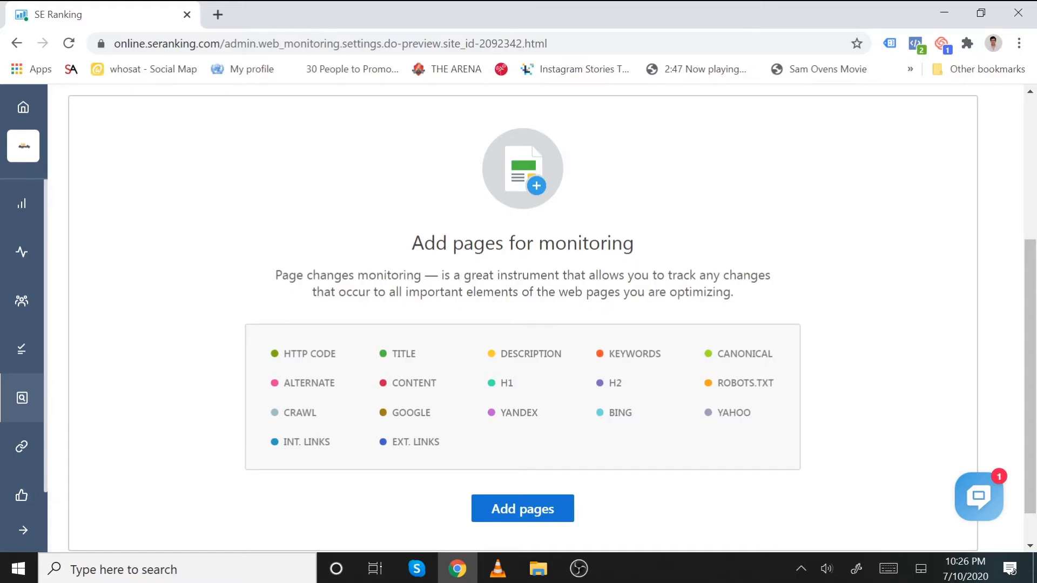
scroll(654, 357, up, 5)
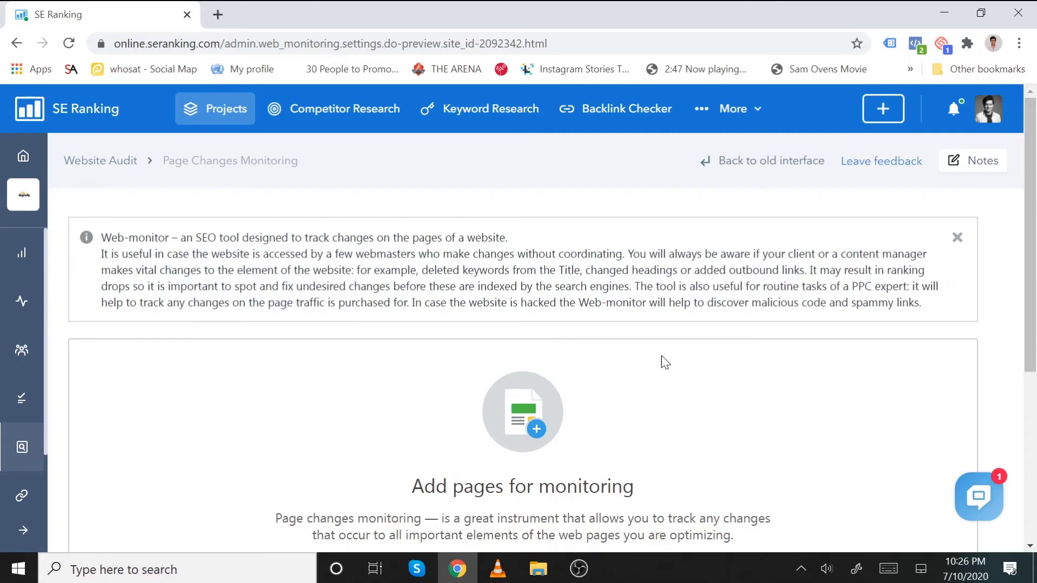
scroll(400, 233, down, 3)
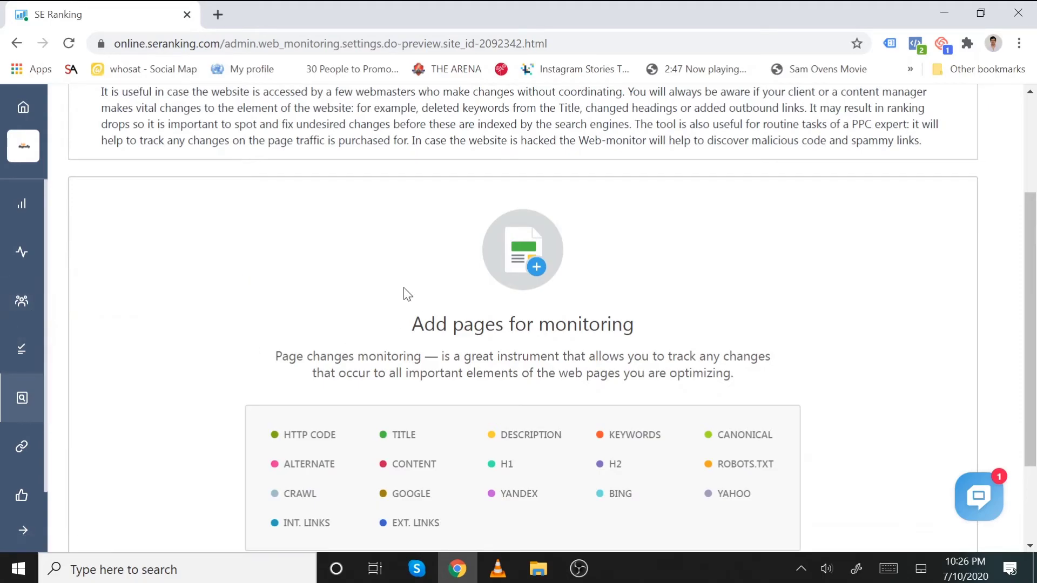
scroll(327, 293, down, 3)
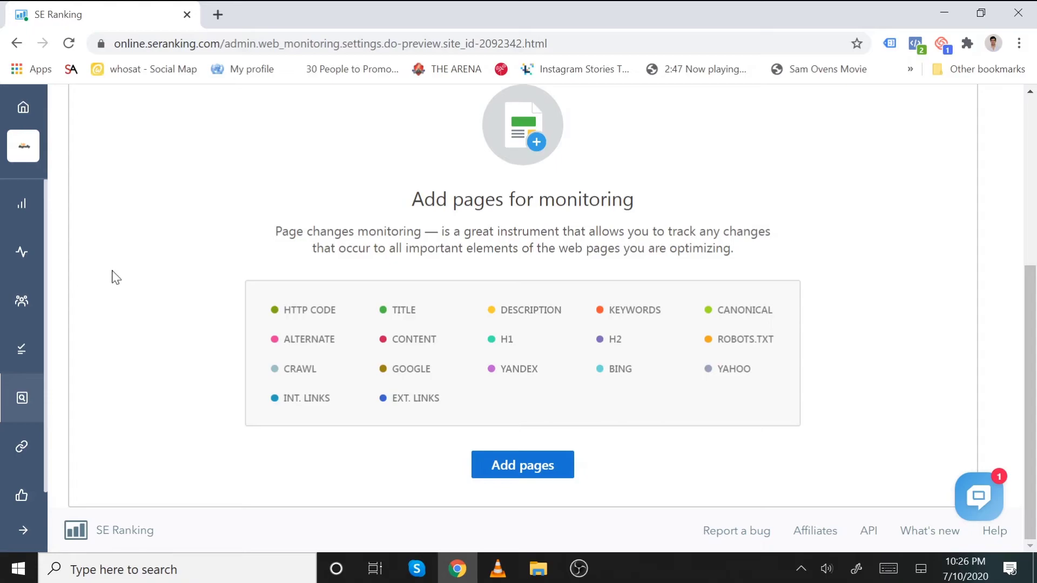
mouse_move(30, 303)
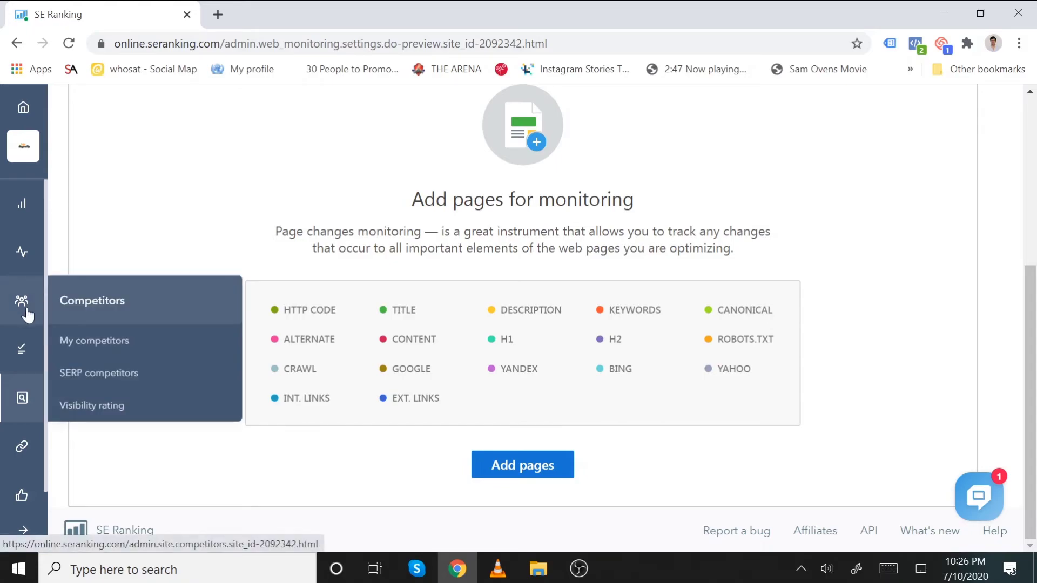
mouse_move(23, 259)
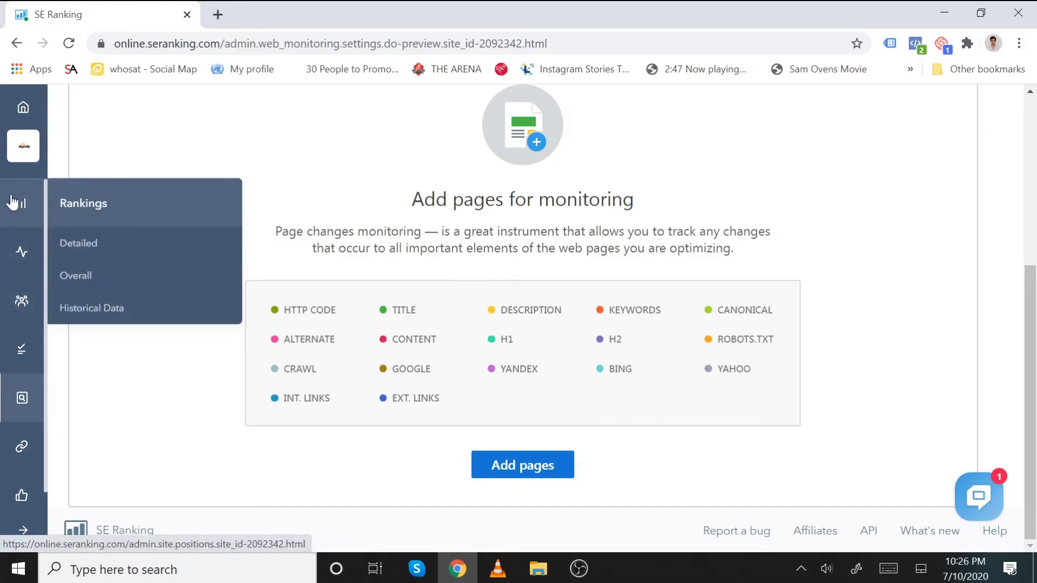
mouse_move(26, 349)
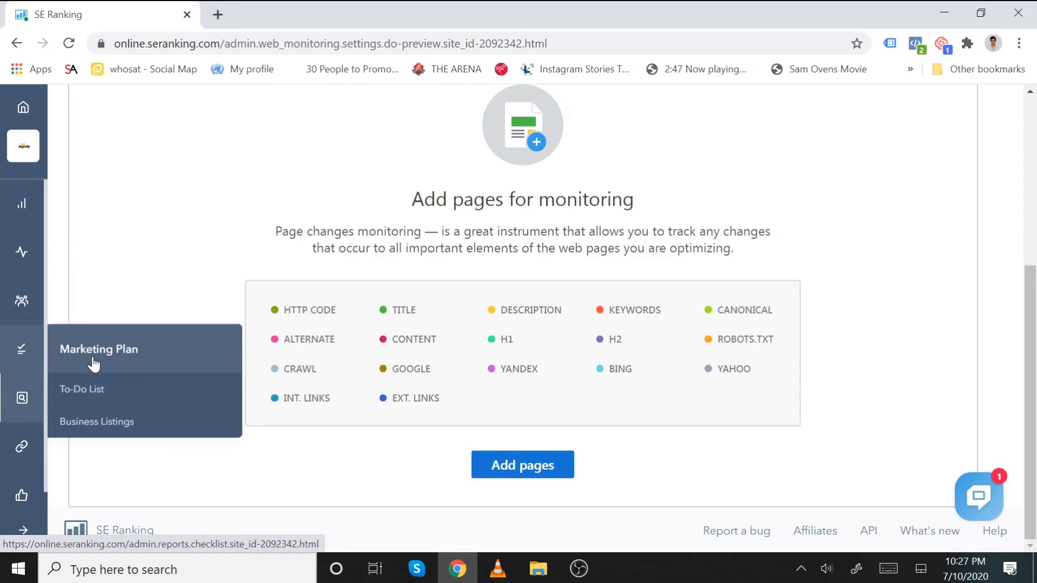
- Open the Digitallyup.com.au marketing plan and jump to the Step 1 keyword research tasks
click(116, 359)
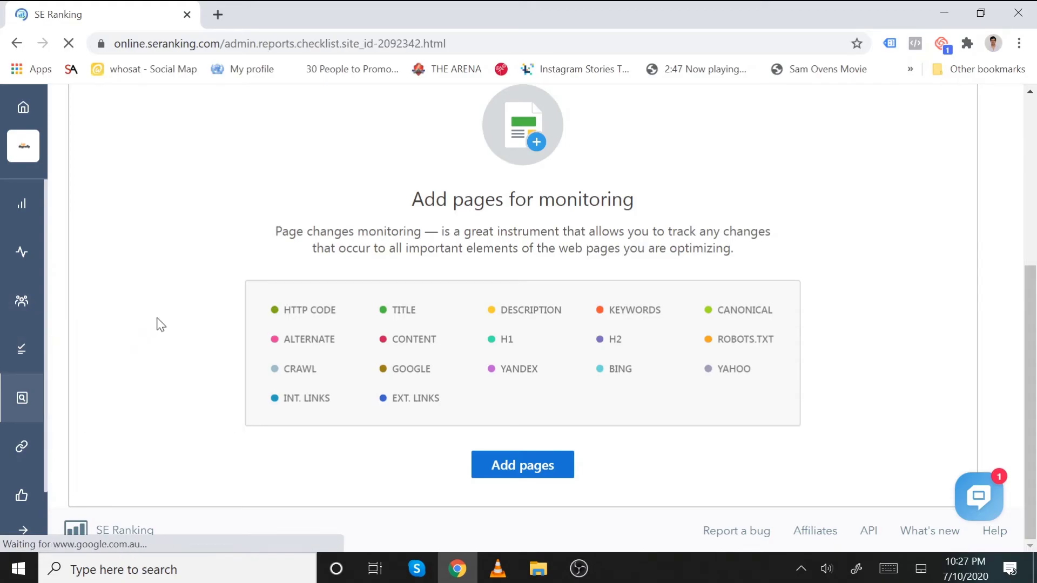
scroll(461, 290, down, 1)
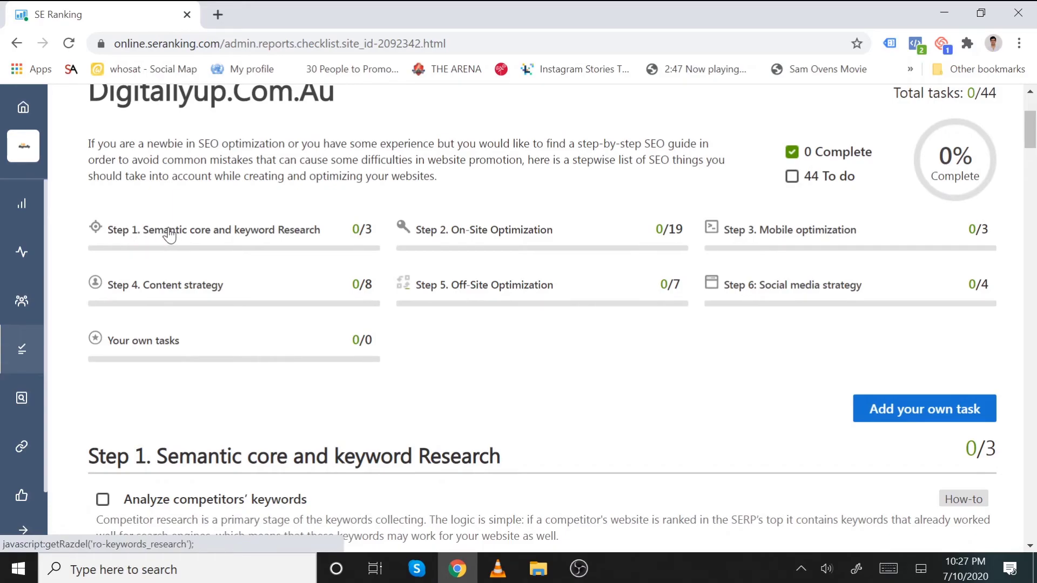
click(169, 233)
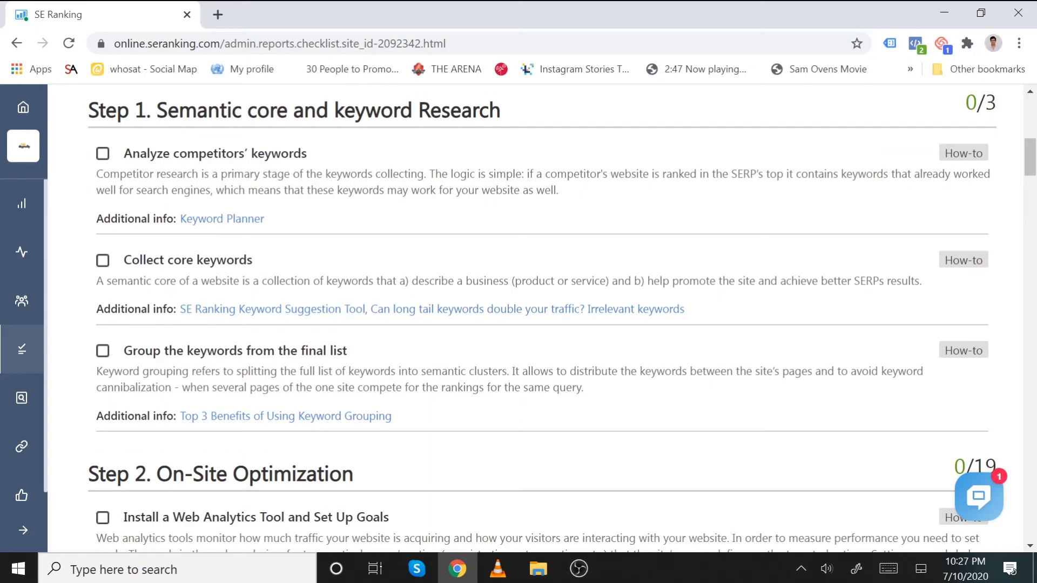
- Open the Keyword Planner help article in a new tab, skim it, and return to the checklist
right_click(221, 225)
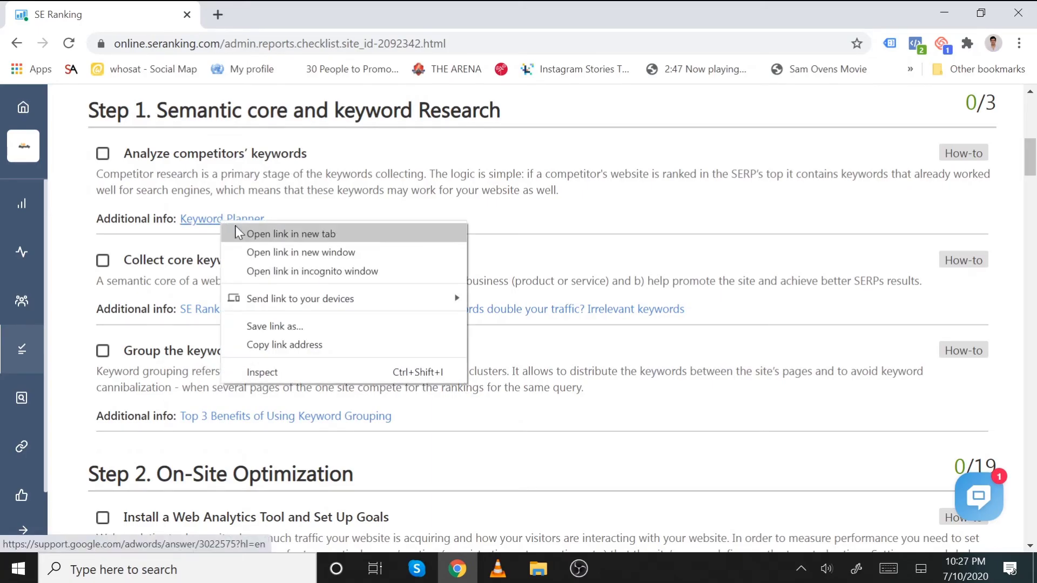
click(236, 233)
click(250, 16)
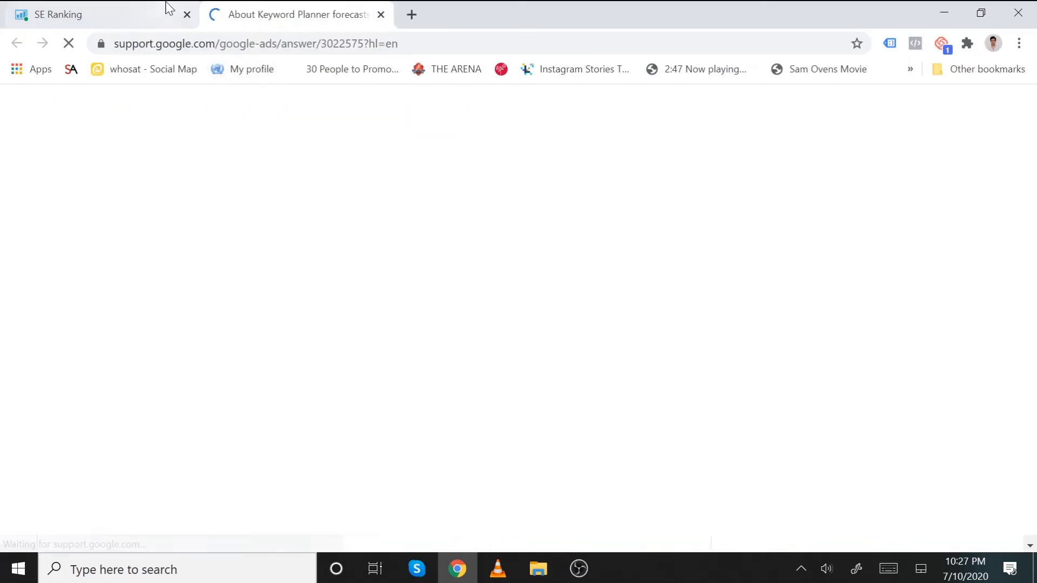
scroll(524, 350, down, 7)
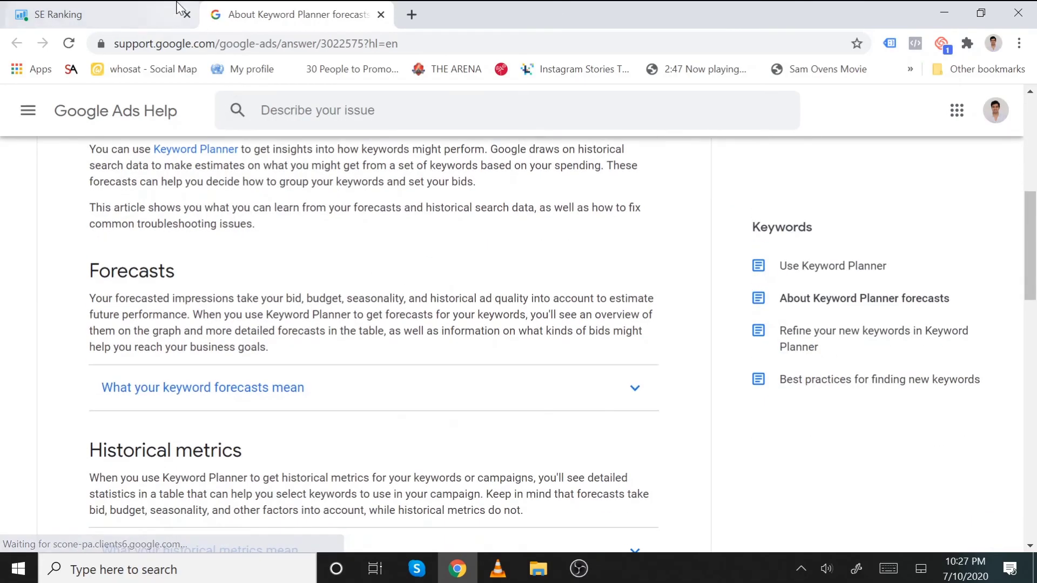
click(179, 7)
scroll(551, 270, up, 3)
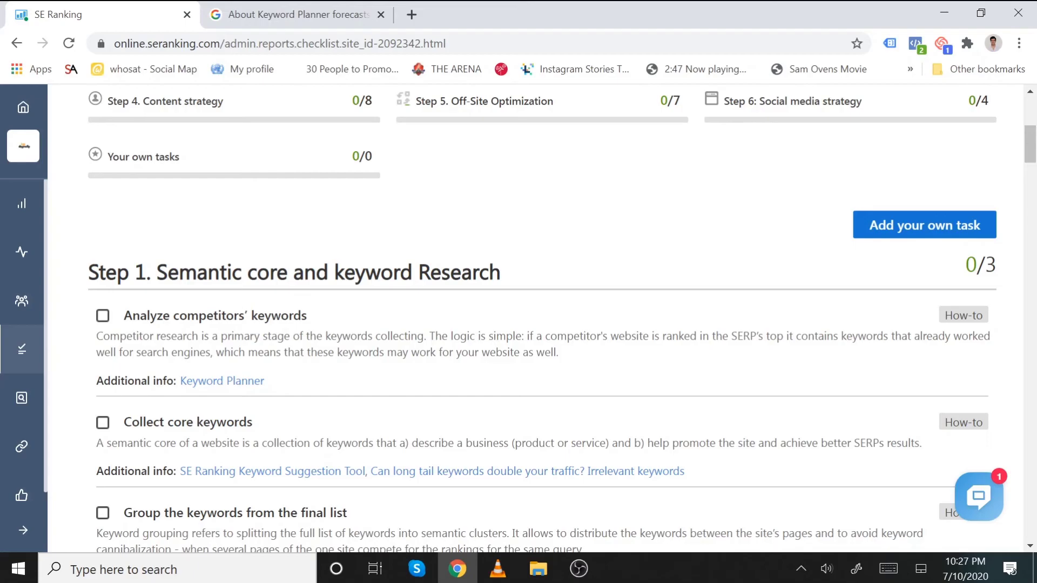
- Check off Analyze competitors' keywords and Collect core keywords
click(102, 316)
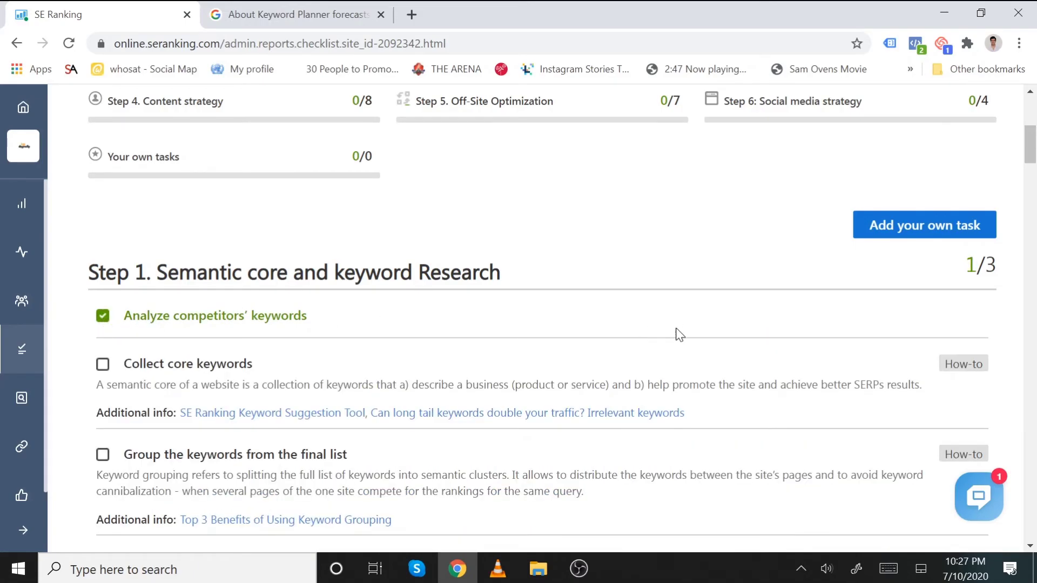
scroll(229, 470, down, 5)
scroll(132, 216, up, 2)
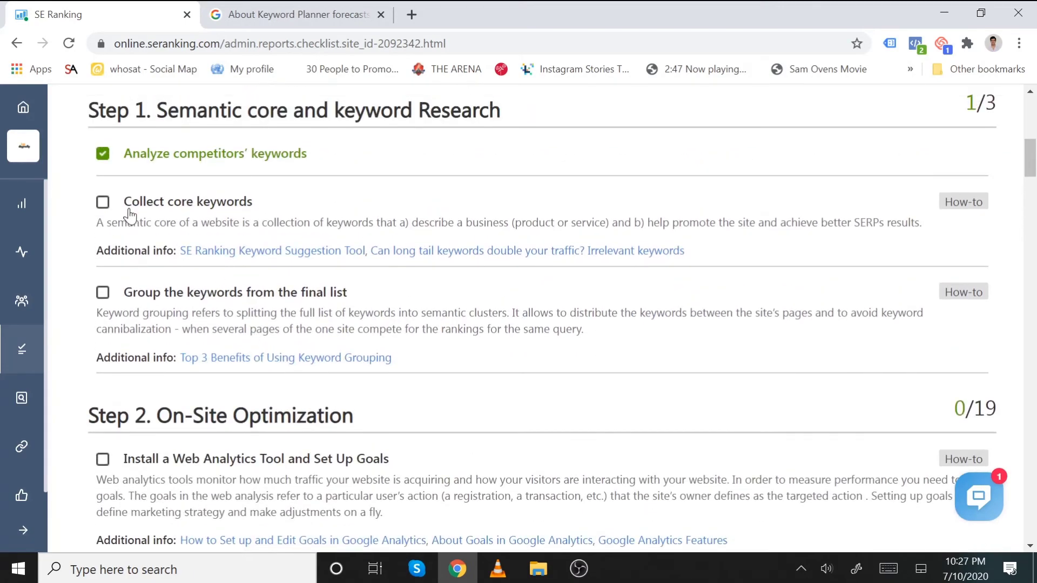
click(103, 202)
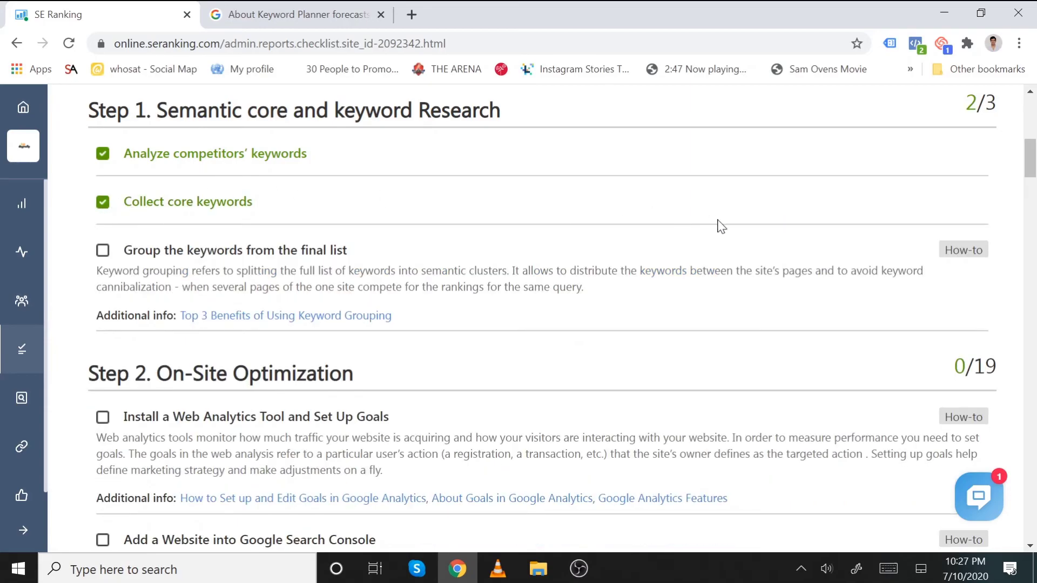
- Scroll through the To-Do List and back to the top, now at 2/44 tasks (4%)
scroll(531, 302, down, 3)
scroll(532, 301, down, 18)
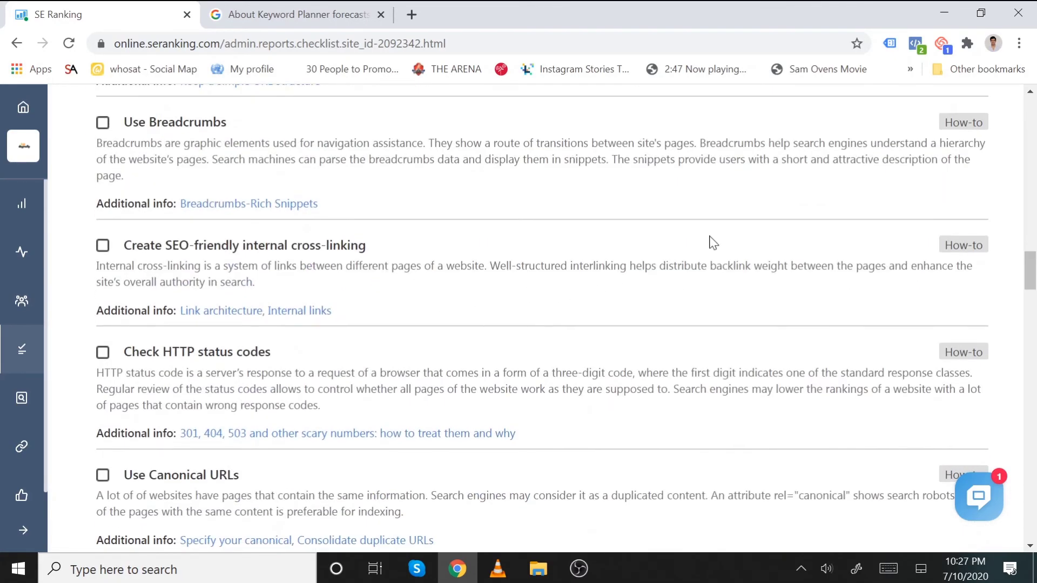
scroll(734, 225, down, 13)
scroll(636, 306, up, 12)
scroll(638, 306, up, 20)
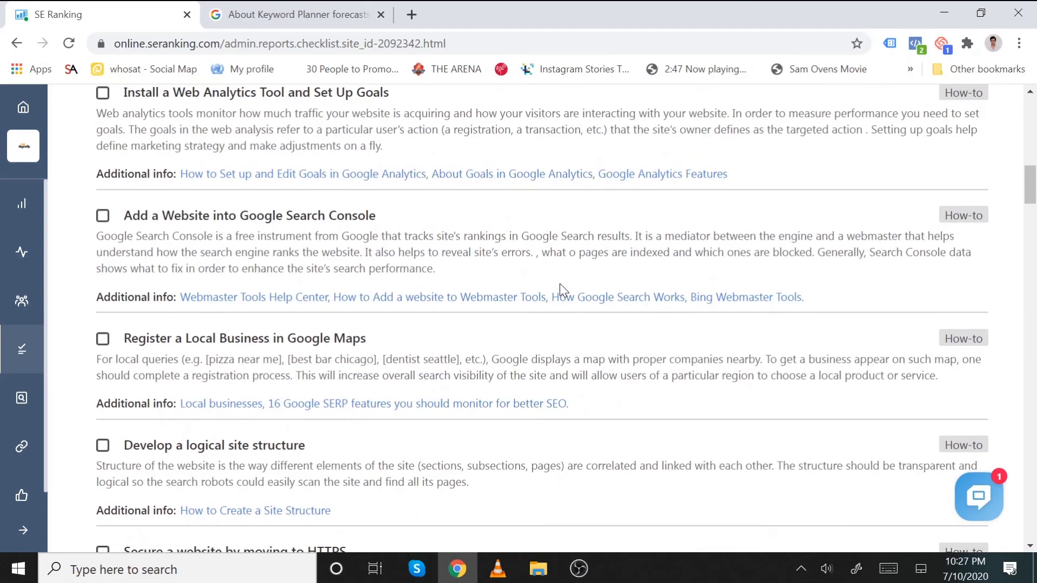
scroll(559, 283, up, 3)
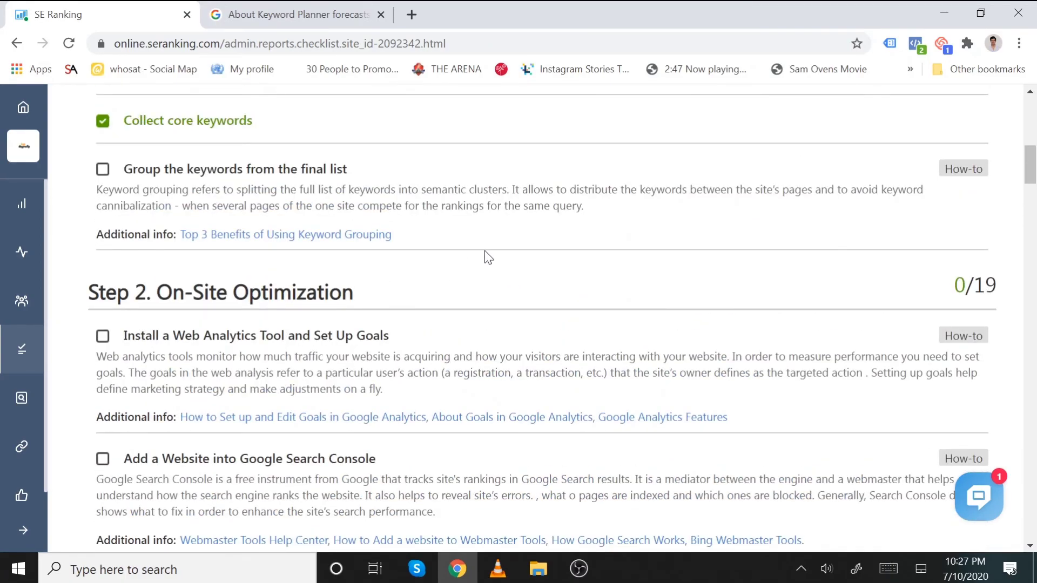
scroll(673, 283, up, 11)
scroll(685, 287, down, 3)
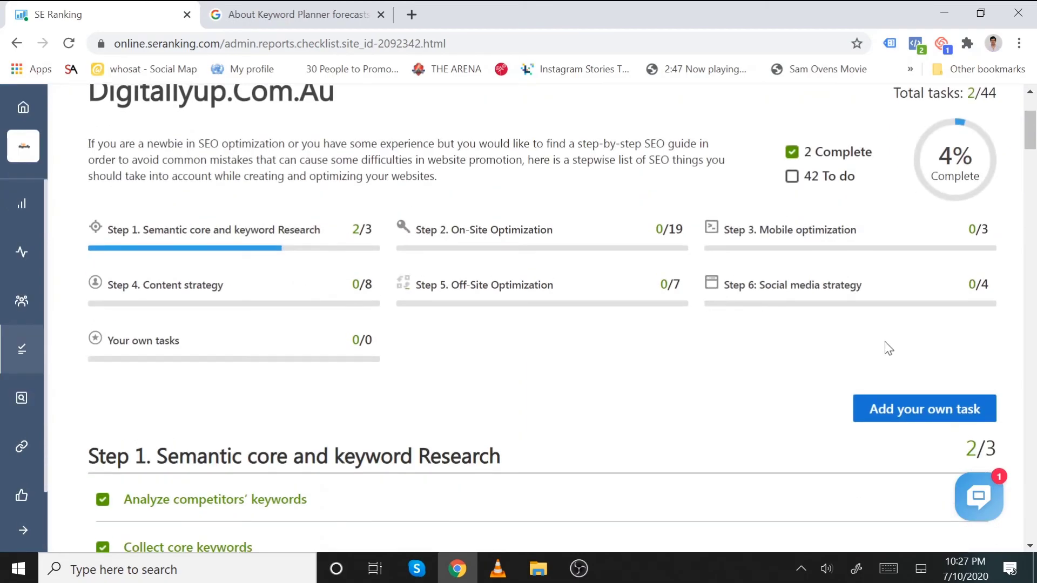
scroll(891, 345, down, 1)
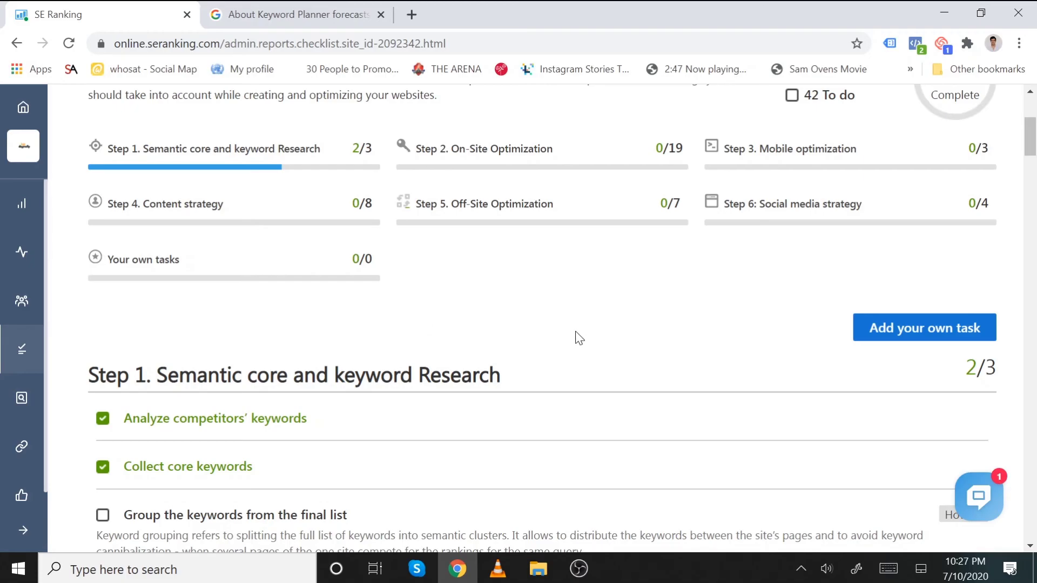
scroll(573, 333, up, 5)
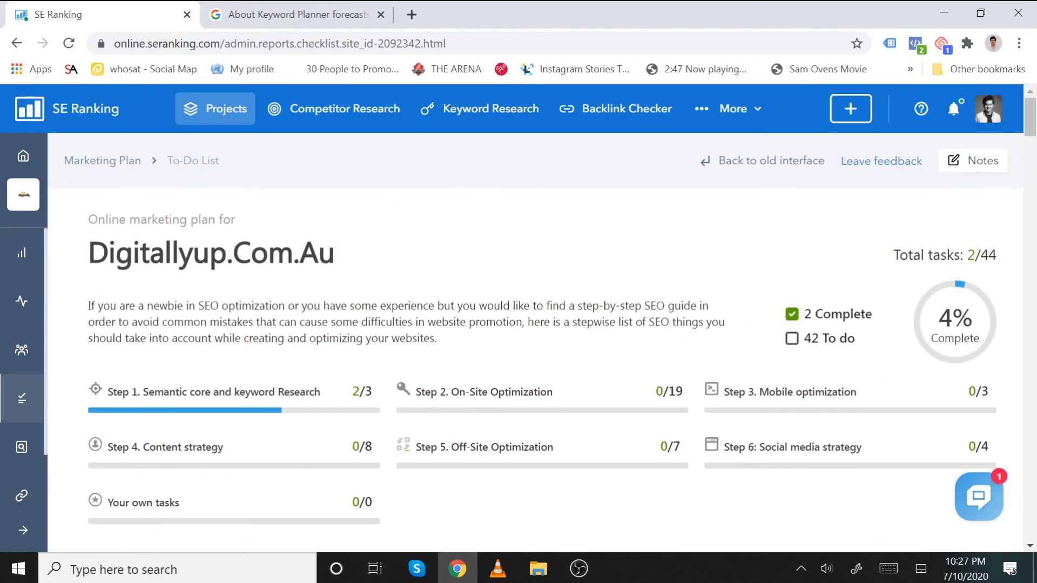